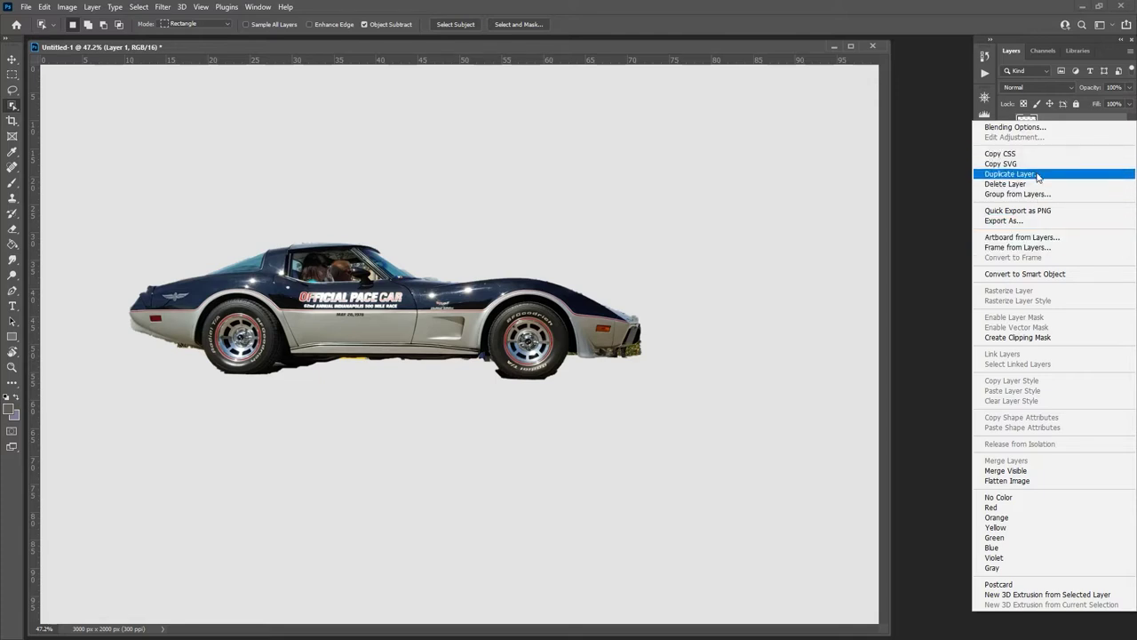
Step: Duplicate Layer 1 as Layer 1 copy, hide the copy, and make the original Layer 1 active
{"action": "left_click", "coordinate": [1035, 174]}
{"action": "left_click", "coordinate": [666, 183]}
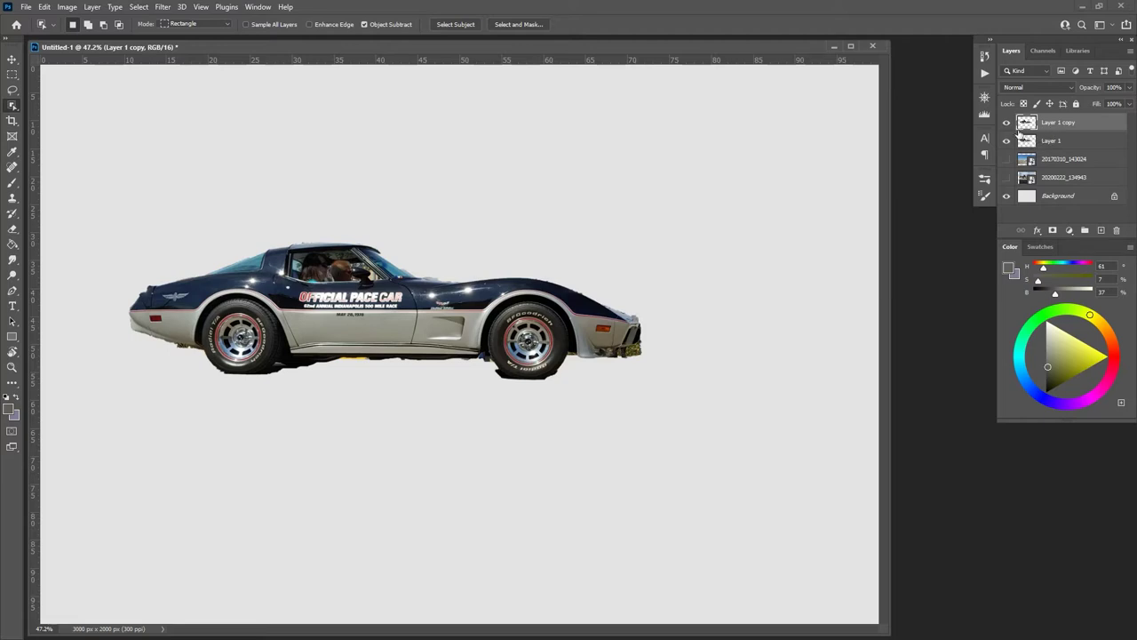
{"action": "left_click", "coordinate": [1007, 123]}
{"action": "left_click", "coordinate": [1031, 142]}
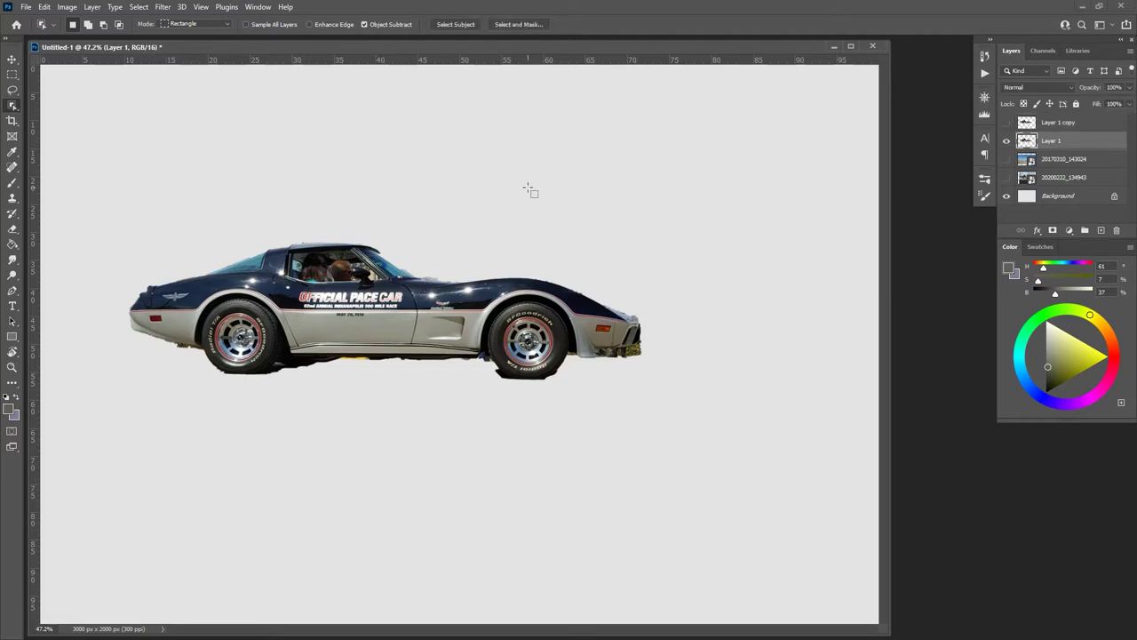
Step: Free Transform the car on Layer 1, resizing it to about 73% and rotating it to about 7.9° clockwise
{"action": "left_click", "coordinate": [45, 7]}
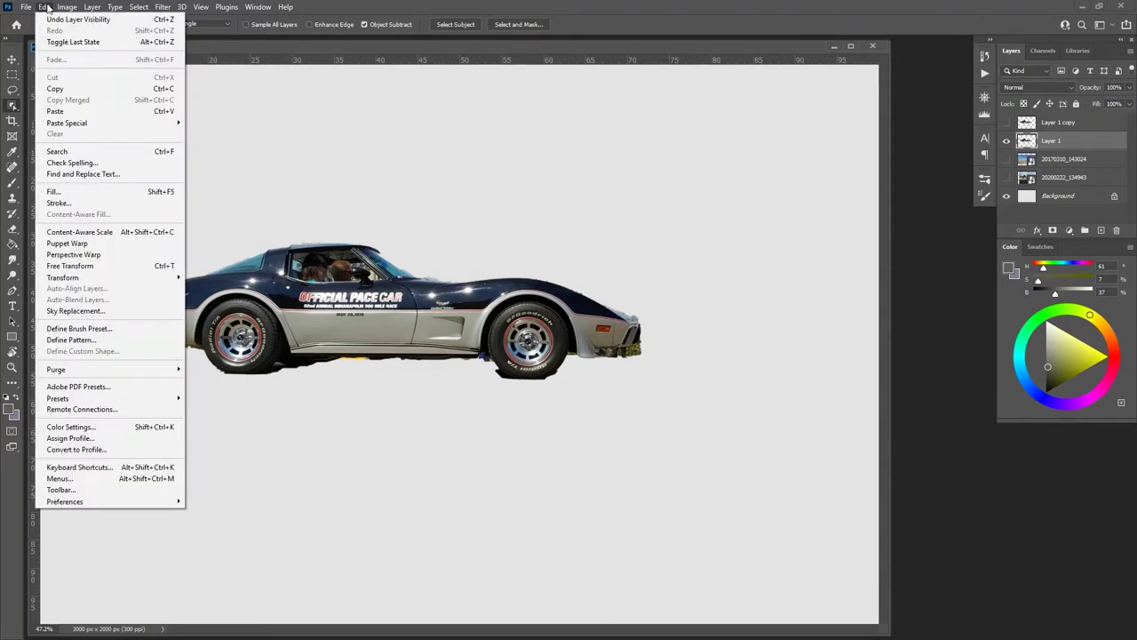
{"action": "mouse_move", "coordinate": [84, 279]}
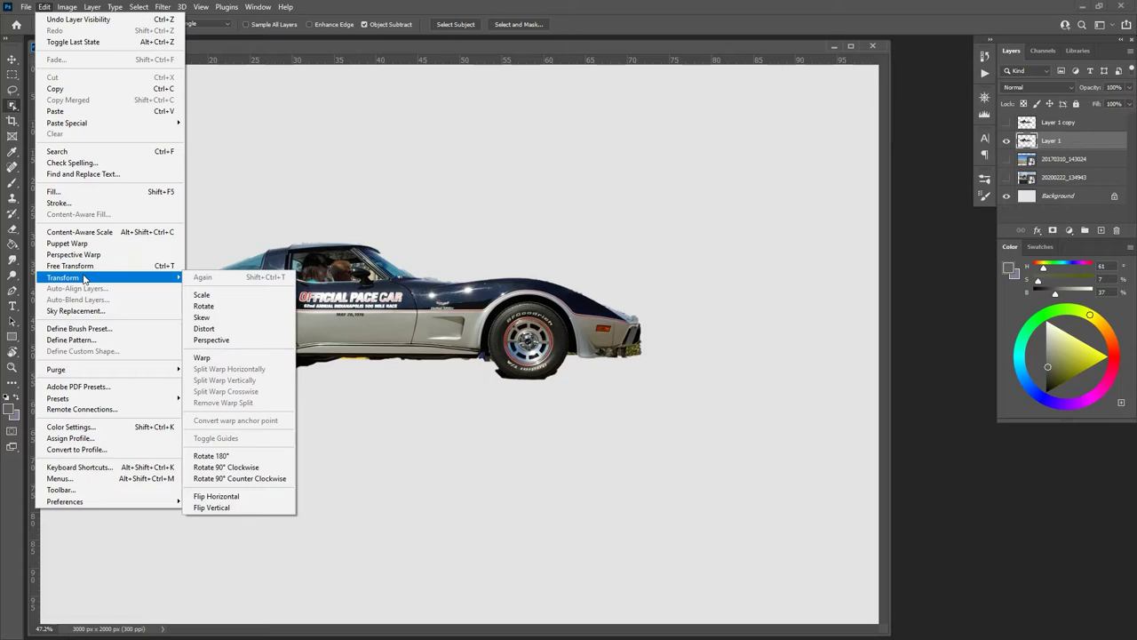
{"action": "left_click", "coordinate": [75, 266]}
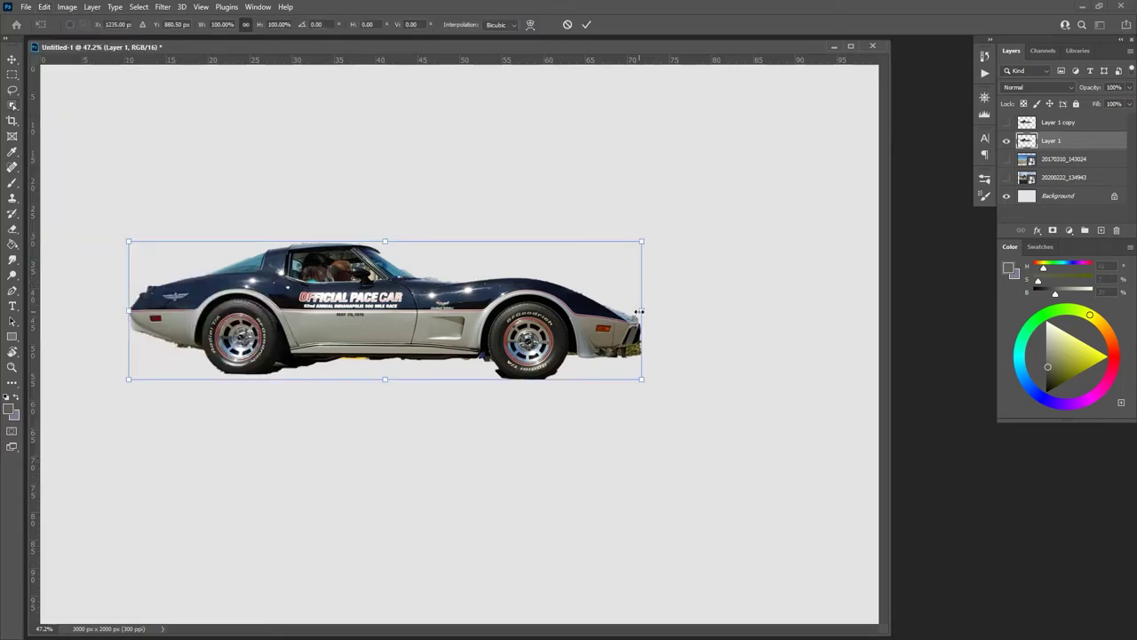
{"action": "left_click_drag", "start_coordinate": [639, 311], "coordinate": [601, 313]}
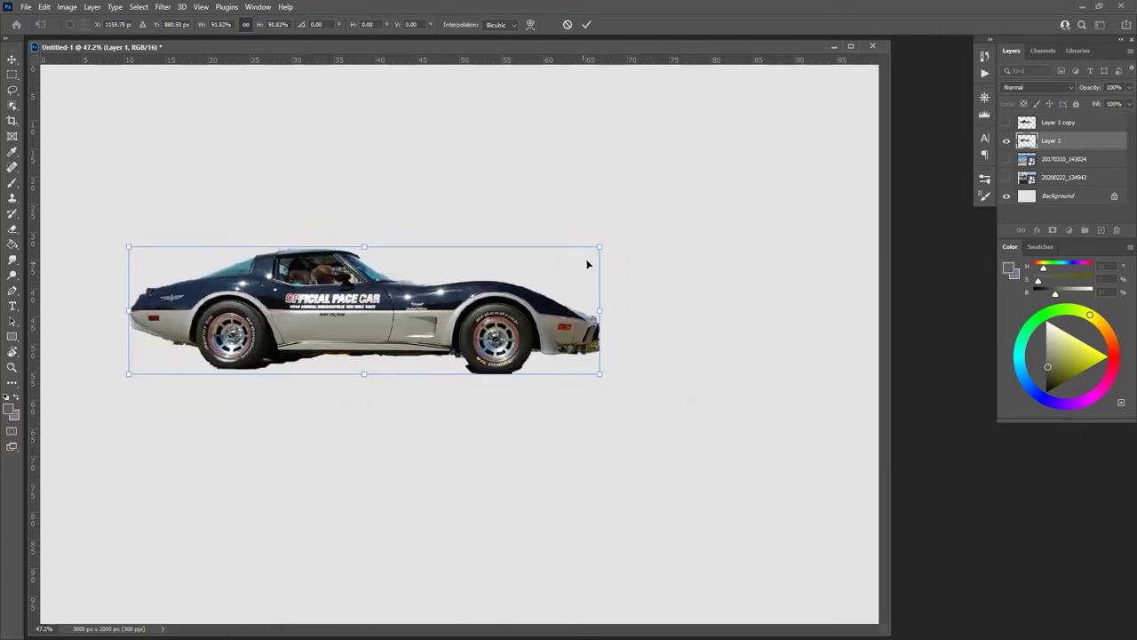
{"action": "left_click_drag", "start_coordinate": [602, 246], "coordinate": [724, 233]}
{"action": "mouse_move", "coordinate": [395, 232]}
{"action": "left_mouse_down"}
{"action": "mouse_move", "coordinate": [395, 158]}
{"action": "mouse_move", "coordinate": [396, 242]}
{"action": "left_mouse_up"}
{"action": "left_click_drag", "start_coordinate": [643, 274], "coordinate": [626, 298]}
Step: Enlarge the tilted car with the Scale transform to about 118.6%
{"action": "right_click", "coordinate": [417, 318]}
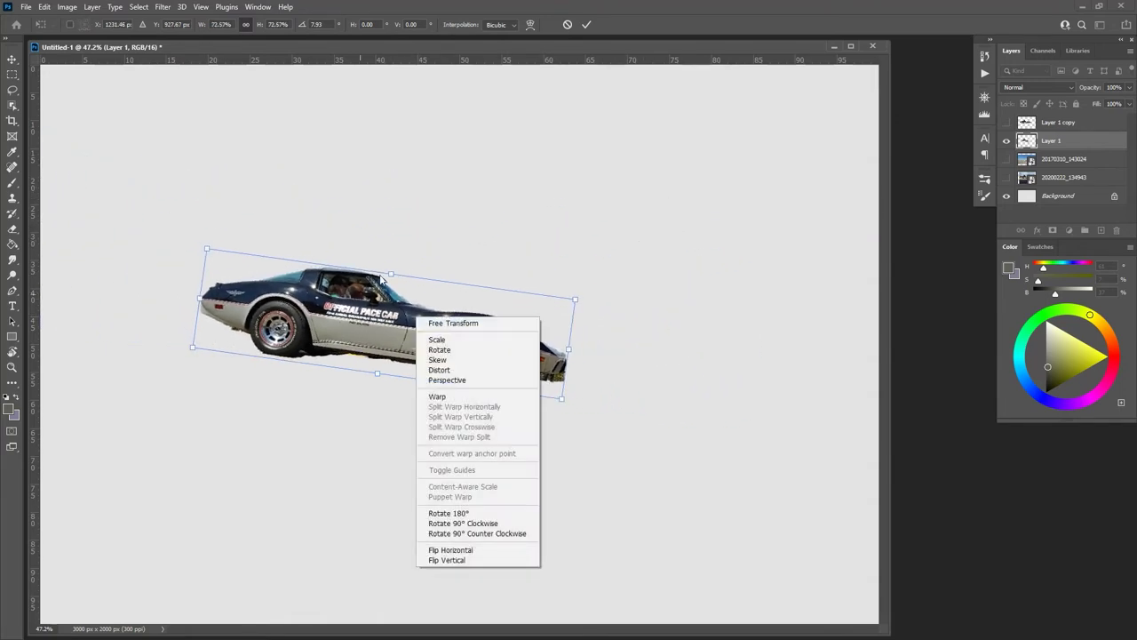
{"action": "left_click", "coordinate": [453, 343]}
{"action": "left_click_drag", "start_coordinate": [575, 298], "coordinate": [662, 263]}
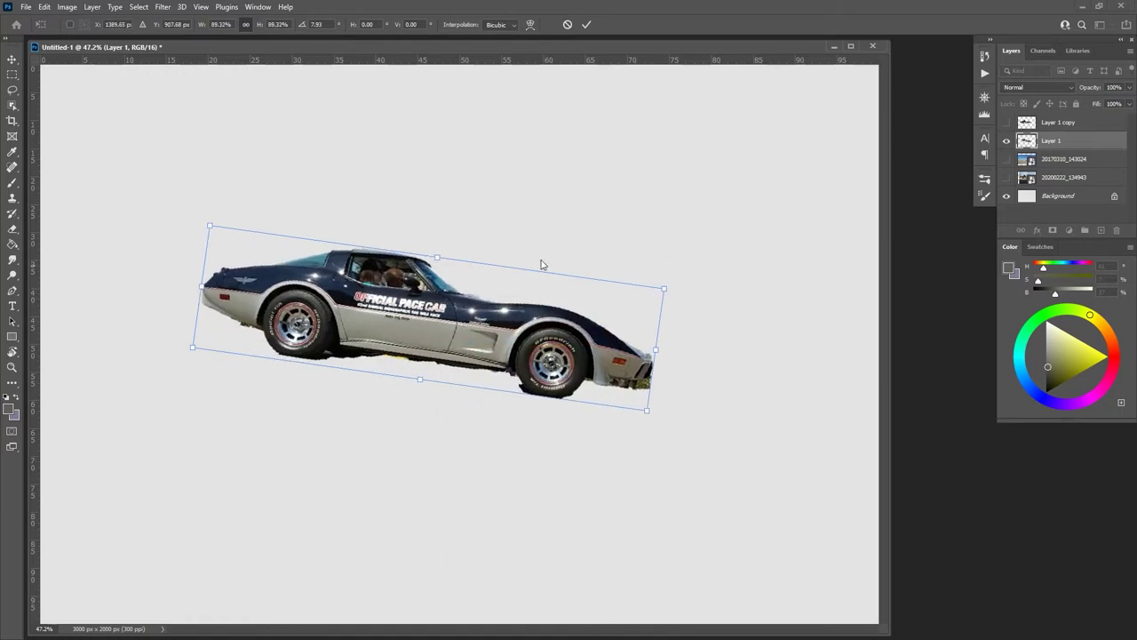
{"action": "left_click_drag", "start_coordinate": [433, 257], "coordinate": [442, 216]}
{"action": "right_click", "coordinate": [442, 284]}
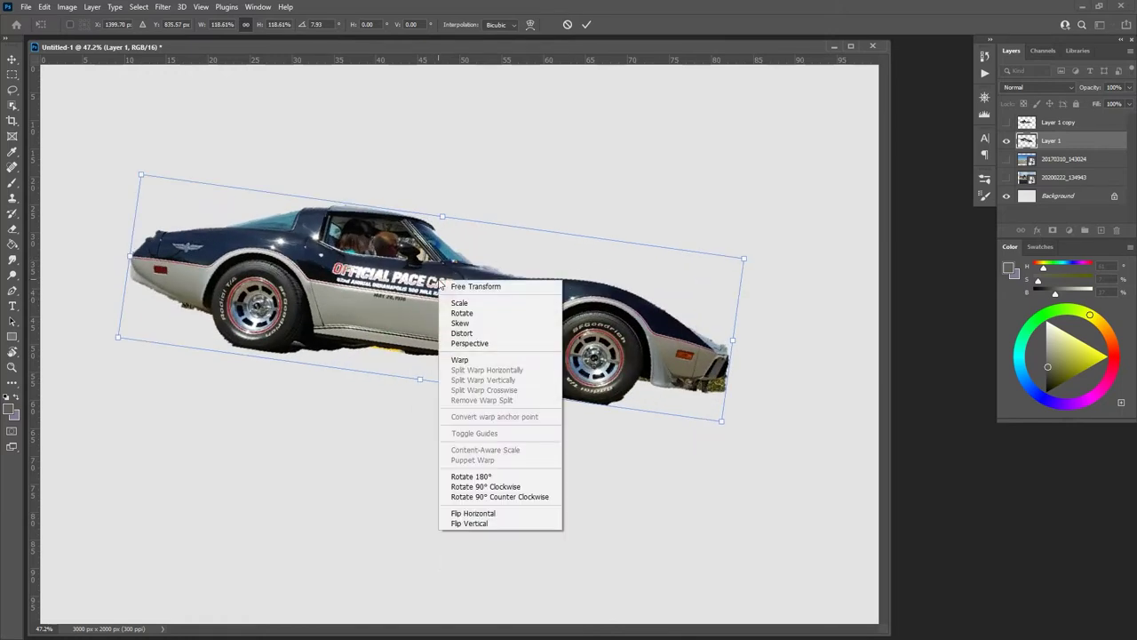
{"action": "left_click", "coordinate": [563, 262]}
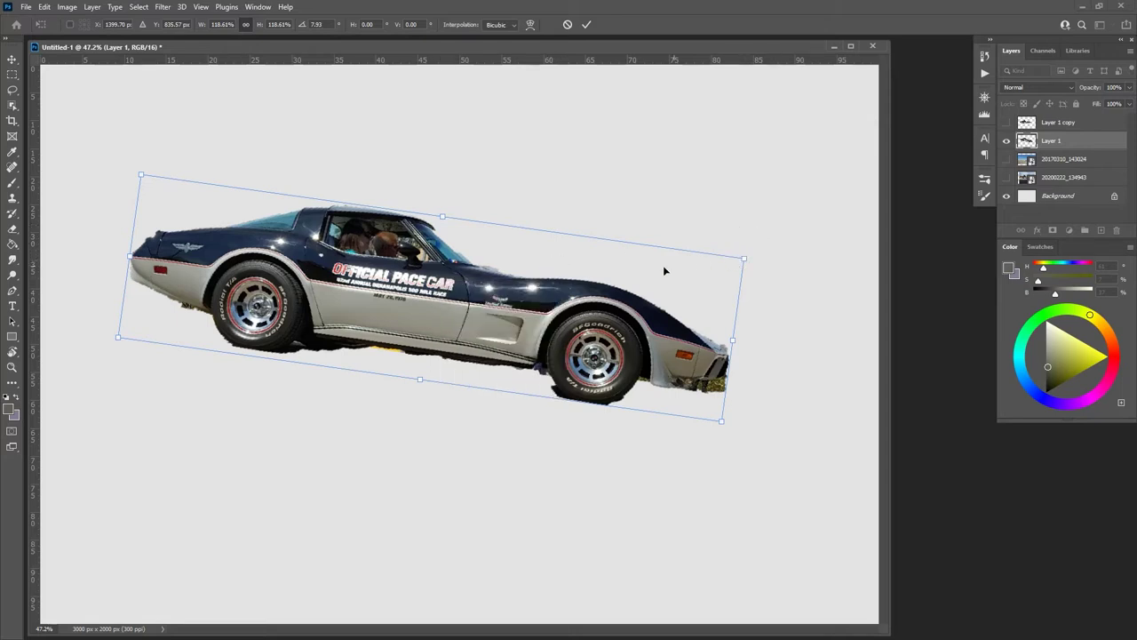
Step: Rotate the car with the Rotate transform to an angle of about 4.3°
{"action": "right_click", "coordinate": [603, 283]}
{"action": "left_click", "coordinate": [613, 314]}
{"action": "left_click_drag", "start_coordinate": [739, 259], "coordinate": [507, 210]}
Step: Skew the car by pulling its upper front corner forward and sliding its top edge toward the rear, to about 46.9° horizontal skew
{"action": "right_click", "coordinate": [468, 269]}
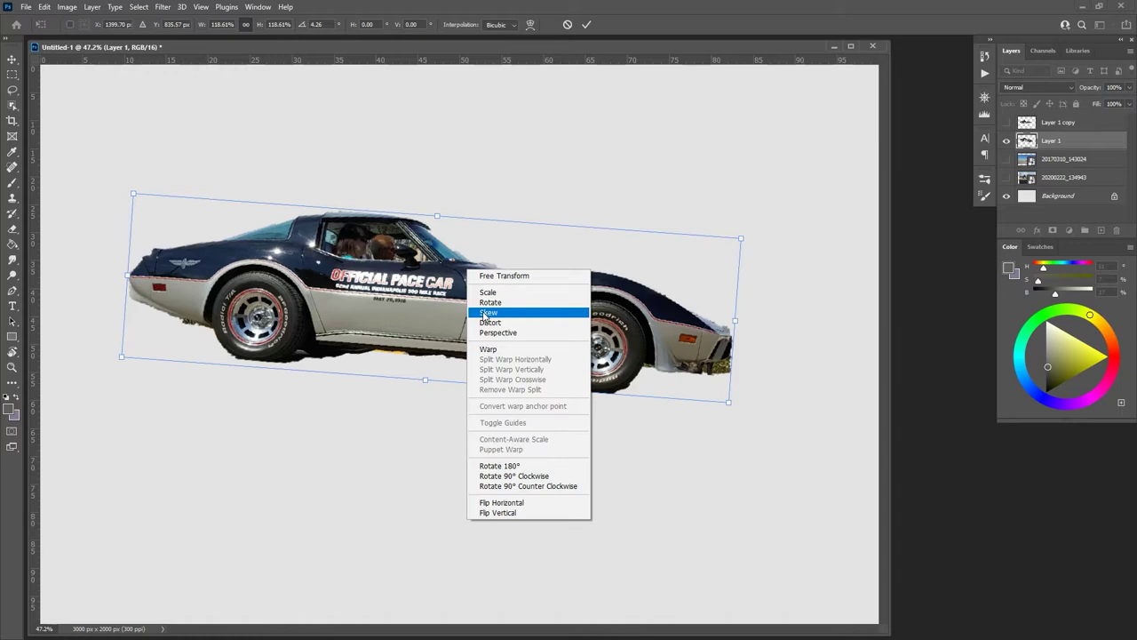
{"action": "left_click", "coordinate": [485, 312]}
{"action": "left_click_drag", "start_coordinate": [741, 240], "coordinate": [812, 243]}
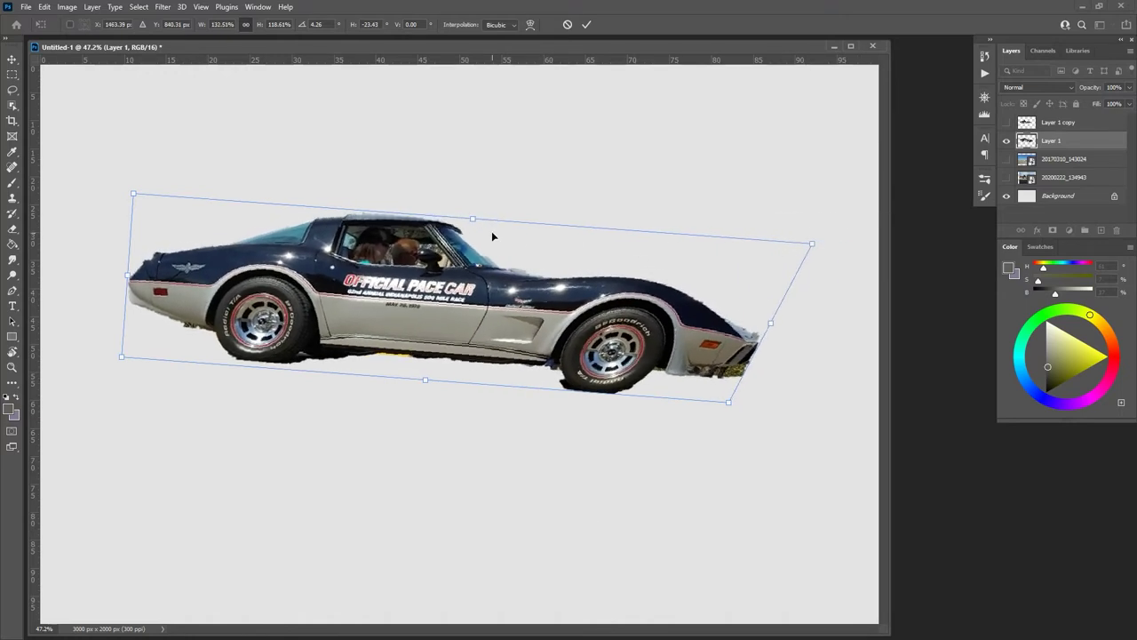
{"action": "left_click_drag", "start_coordinate": [477, 223], "coordinate": [286, 208]}
Step: Distort the car by pulling its front corners outward, stretching the lower edge down, and shifting the front edge up and inward
{"action": "right_click", "coordinate": [346, 252]}
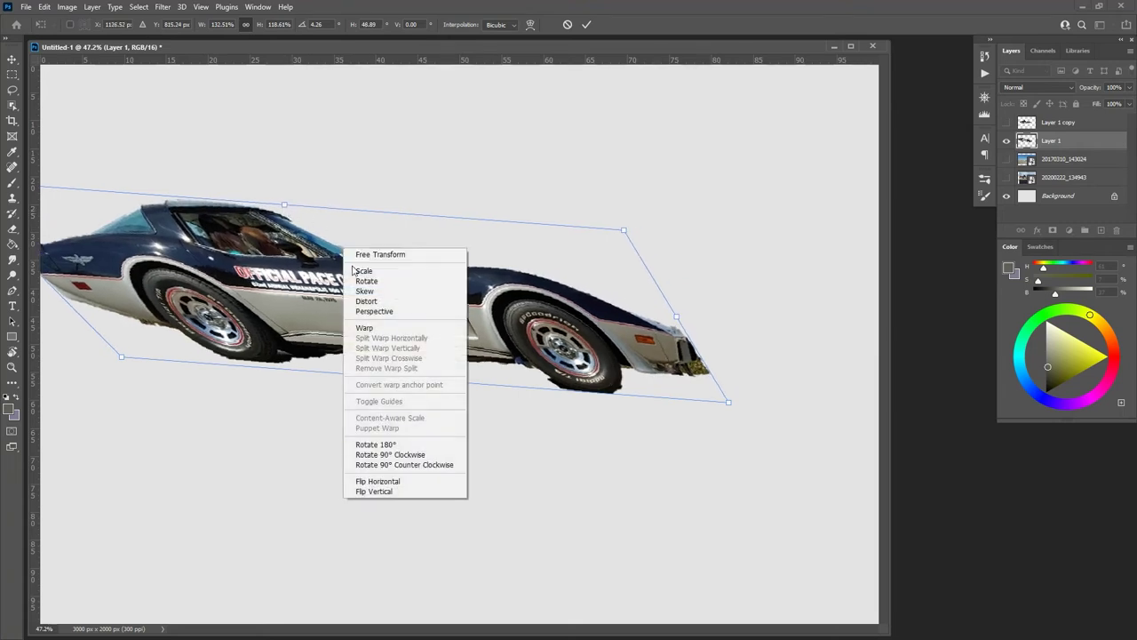
{"action": "left_click", "coordinate": [367, 300]}
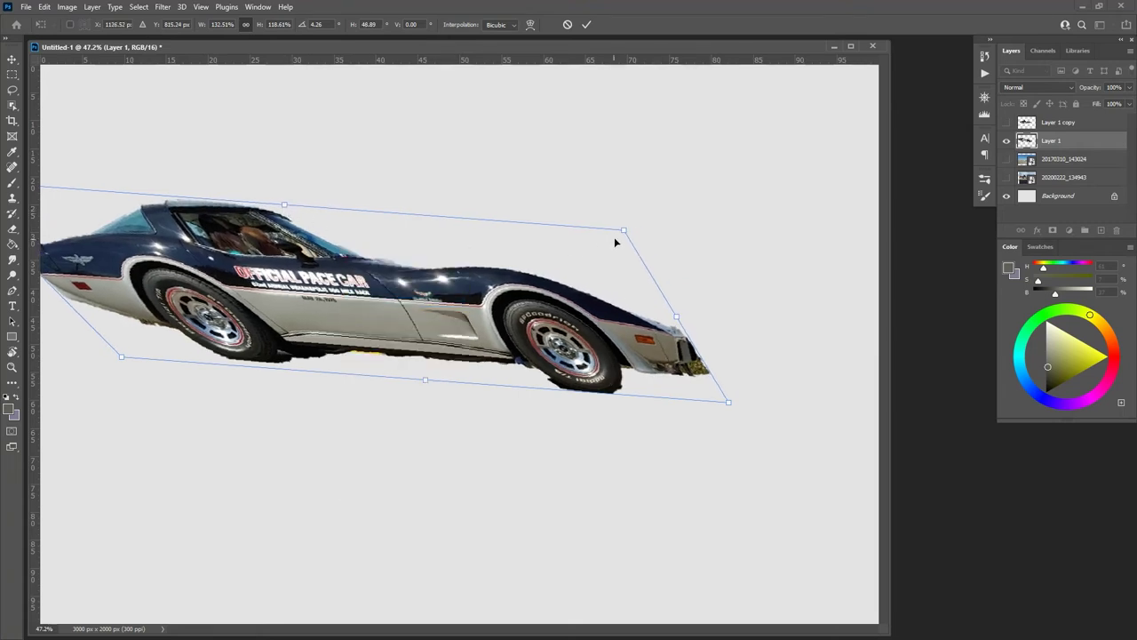
{"action": "left_click_drag", "start_coordinate": [625, 232], "coordinate": [782, 187]}
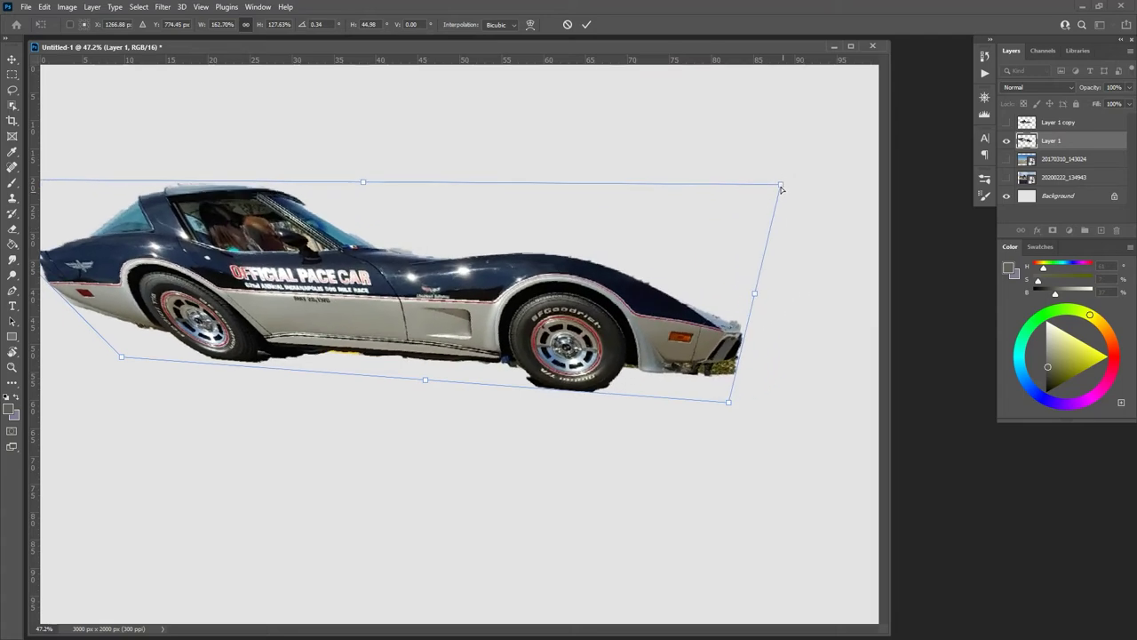
{"action": "left_click_drag", "start_coordinate": [729, 404], "coordinate": [800, 481]}
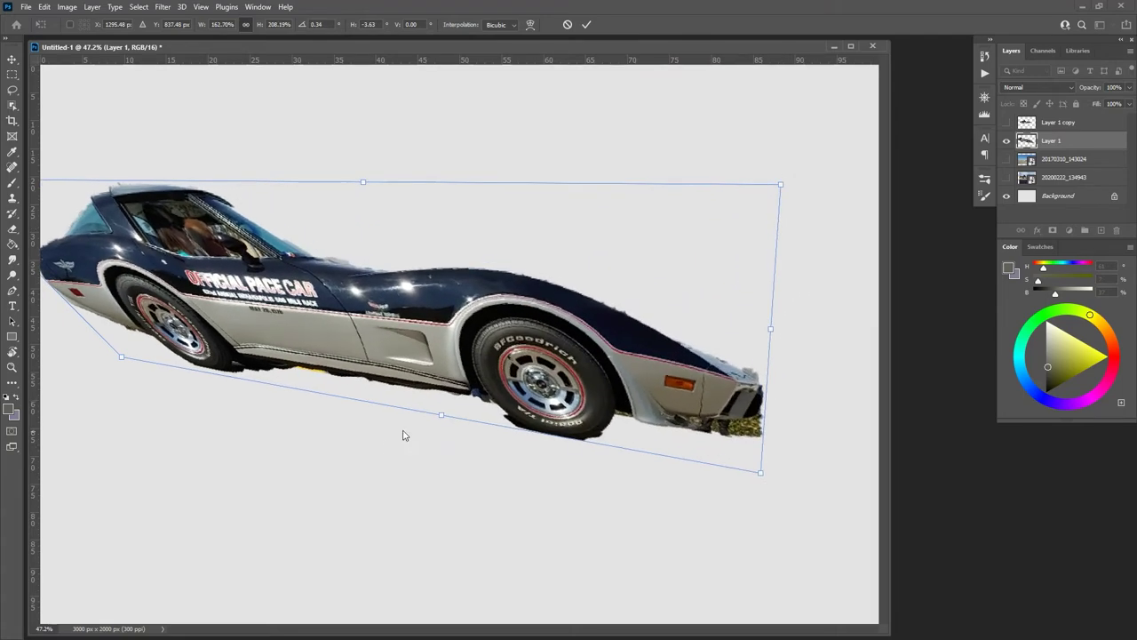
{"action": "left_click_drag", "start_coordinate": [442, 418], "coordinate": [437, 471]}
{"action": "left_click_drag", "start_coordinate": [764, 357], "coordinate": [625, 265]}
Step: Adjust the car's perspective by narrowing the top edge and sliding the top and bottom edges toward the front
{"action": "right_click", "coordinate": [376, 264]}
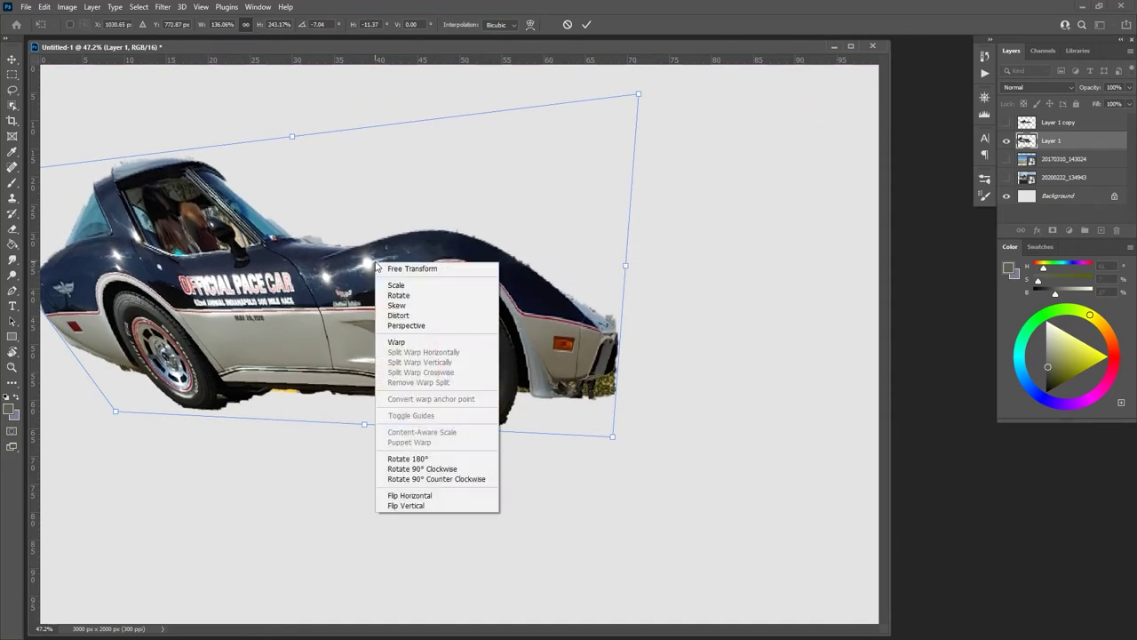
{"action": "left_click", "coordinate": [396, 327]}
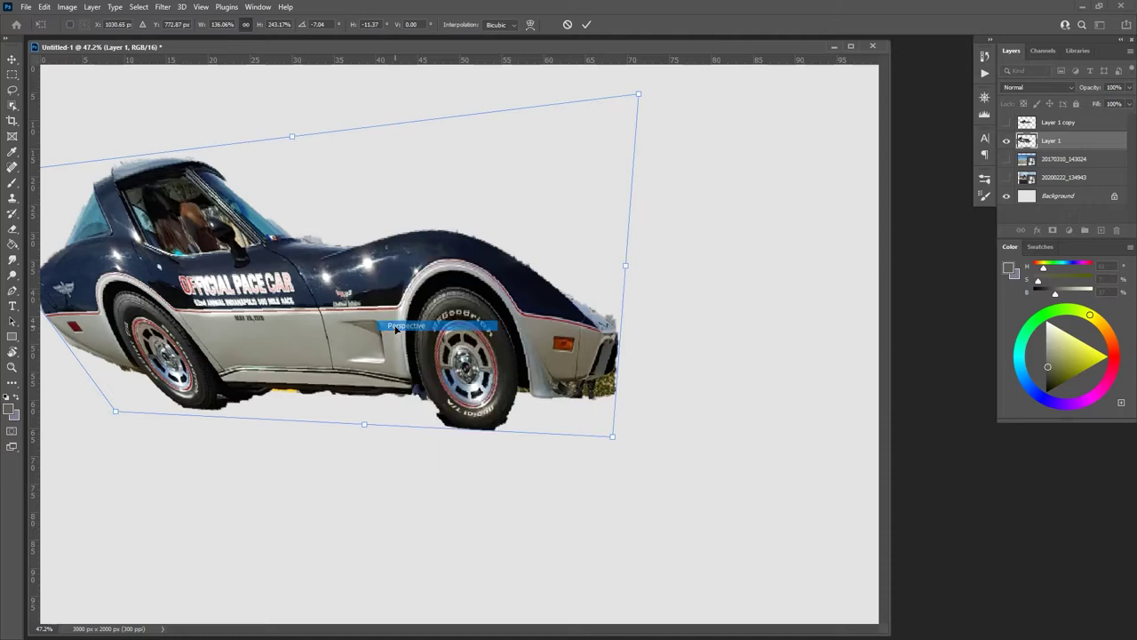
{"action": "left_click_drag", "start_coordinate": [640, 95], "coordinate": [533, 147]}
{"action": "left_click_drag", "start_coordinate": [298, 155], "coordinate": [389, 159]}
{"action": "left_click_drag", "start_coordinate": [366, 427], "coordinate": [442, 449]}
Step: Warp the car by bulging its front end outward and bending the lower edge and lower rear corner toward the rear and upward
{"action": "right_click", "coordinate": [413, 322]}
{"action": "left_click", "coordinate": [434, 400]}
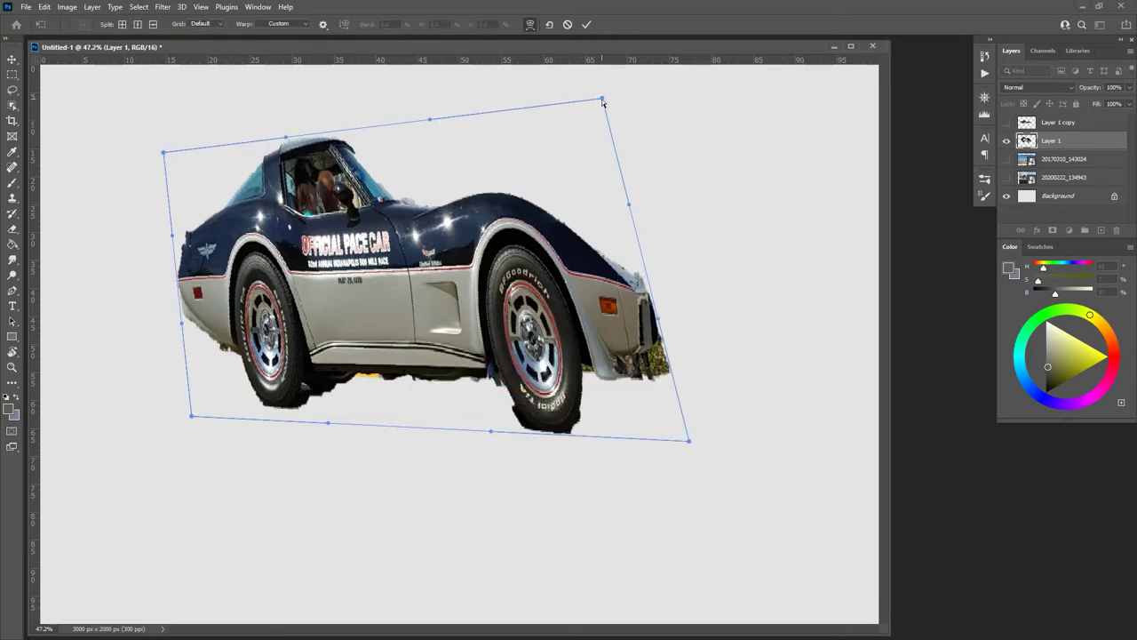
{"action": "left_click_drag", "start_coordinate": [602, 101], "coordinate": [669, 85]}
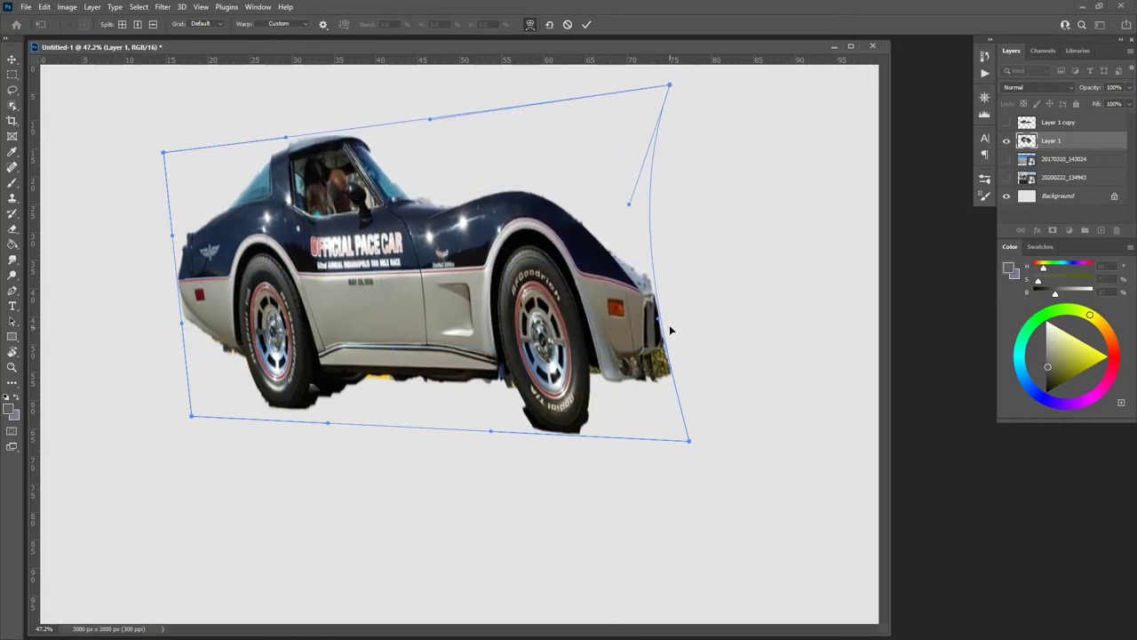
{"action": "left_click_drag", "start_coordinate": [658, 322], "coordinate": [742, 330]}
{"action": "left_click_drag", "start_coordinate": [696, 438], "coordinate": [664, 480]}
{"action": "left_click_drag", "start_coordinate": [492, 434], "coordinate": [373, 458]}
{"action": "left_click_drag", "start_coordinate": [330, 428], "coordinate": [235, 447]}
{"action": "left_click_drag", "start_coordinate": [193, 416], "coordinate": [77, 291]}
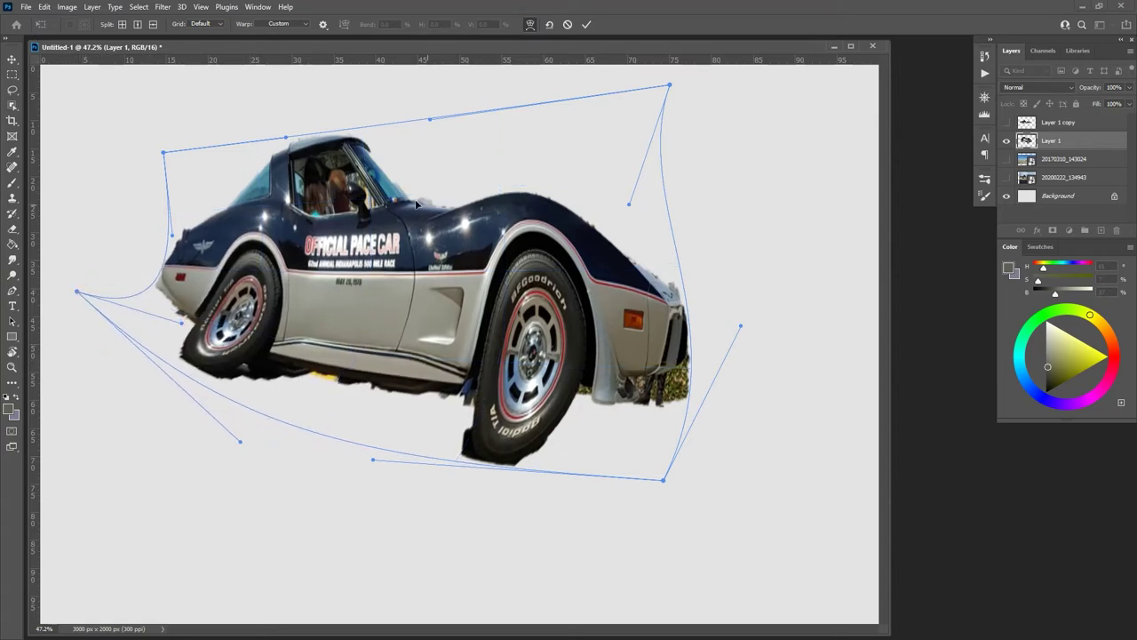
Step: Refine the warp by pulling both upper corners and the roof rearward, and drawing the lower curve and lower front corner inward
{"action": "left_click_drag", "start_coordinate": [670, 88], "coordinate": [583, 82]}
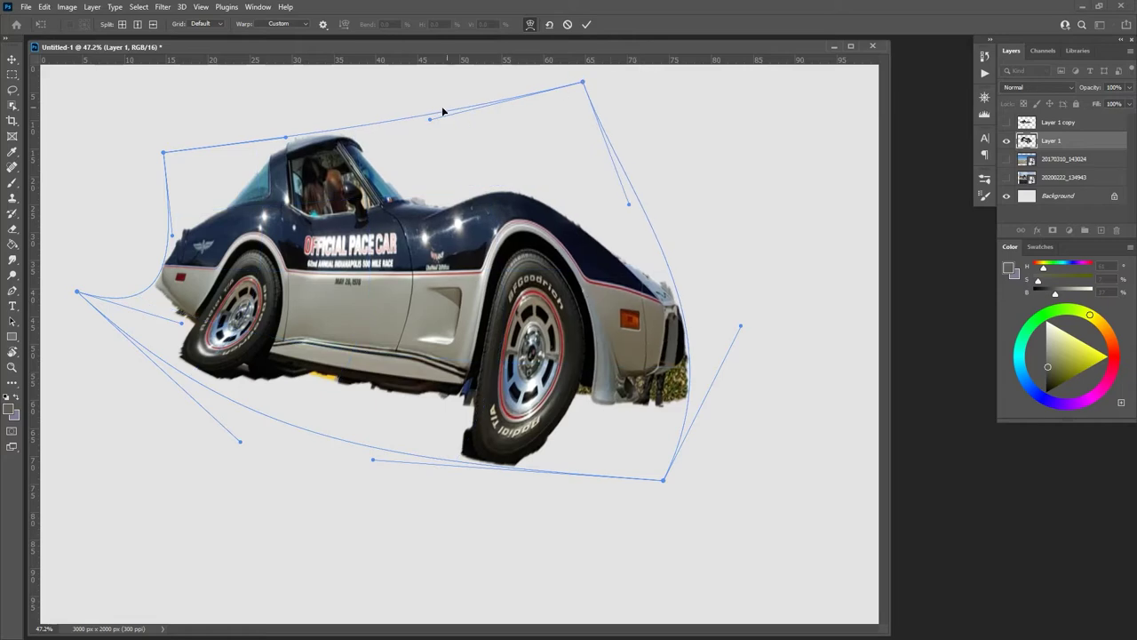
{"action": "left_click_drag", "start_coordinate": [164, 156], "coordinate": [98, 142]}
{"action": "left_click_drag", "start_coordinate": [285, 139], "coordinate": [208, 135]}
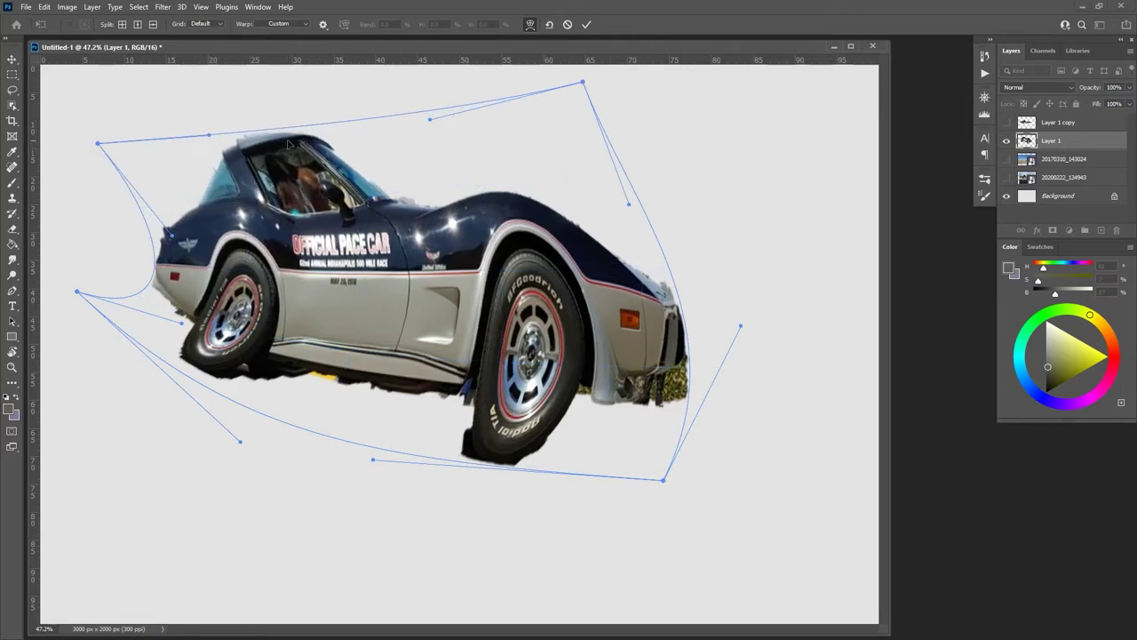
{"action": "left_click_drag", "start_coordinate": [373, 462], "coordinate": [319, 446]}
{"action": "left_click_drag", "start_coordinate": [241, 443], "coordinate": [213, 419]}
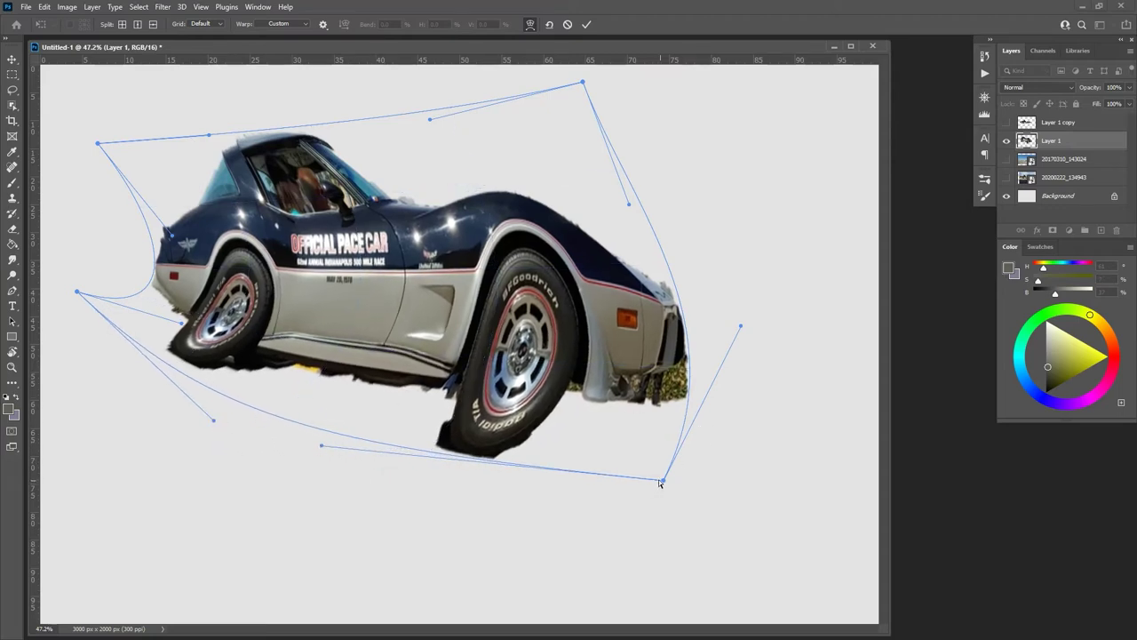
{"action": "left_click_drag", "start_coordinate": [661, 482], "coordinate": [620, 463]}
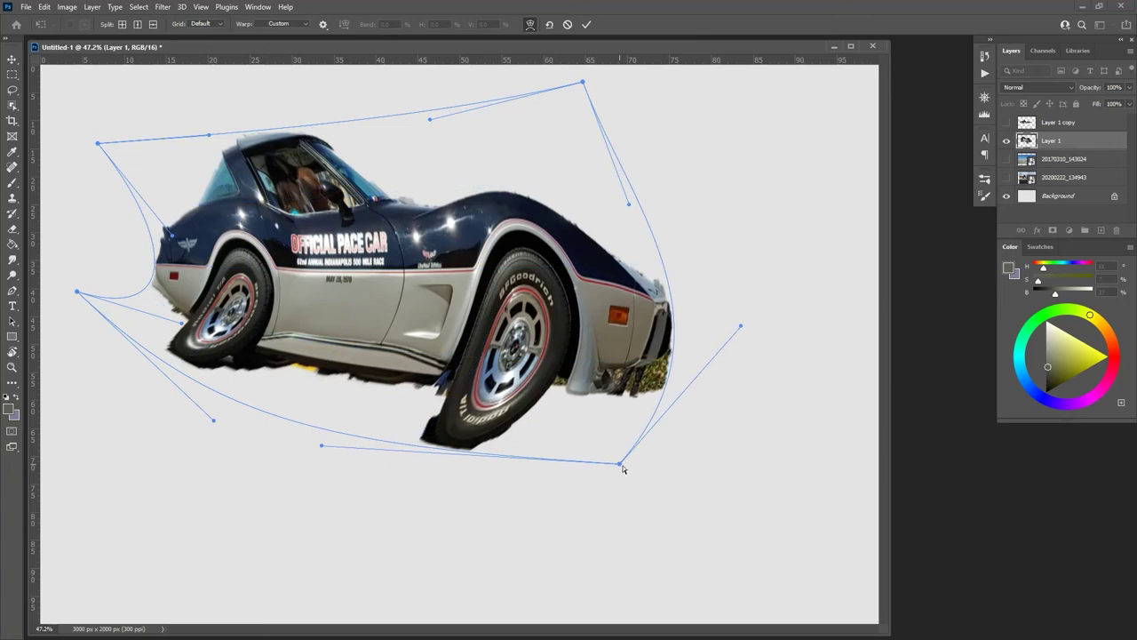
Step: Flip the car horizontally and vertically, repeat both flips to restore its orientation, and apply the transform
{"action": "right_click", "coordinate": [558, 291]}
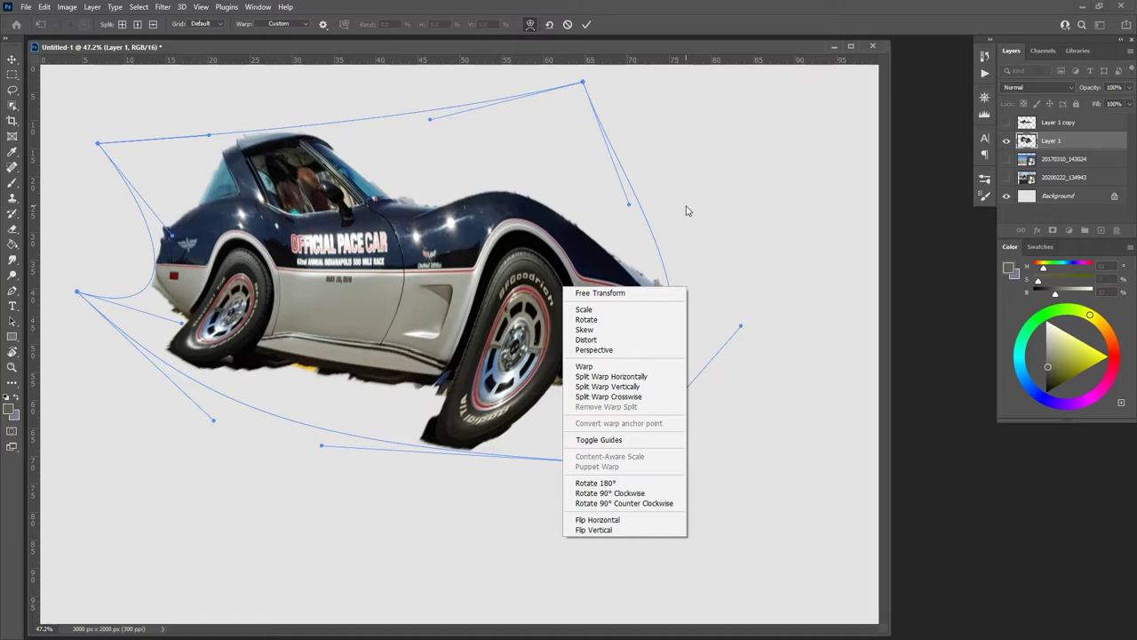
{"action": "left_click", "coordinate": [613, 519]}
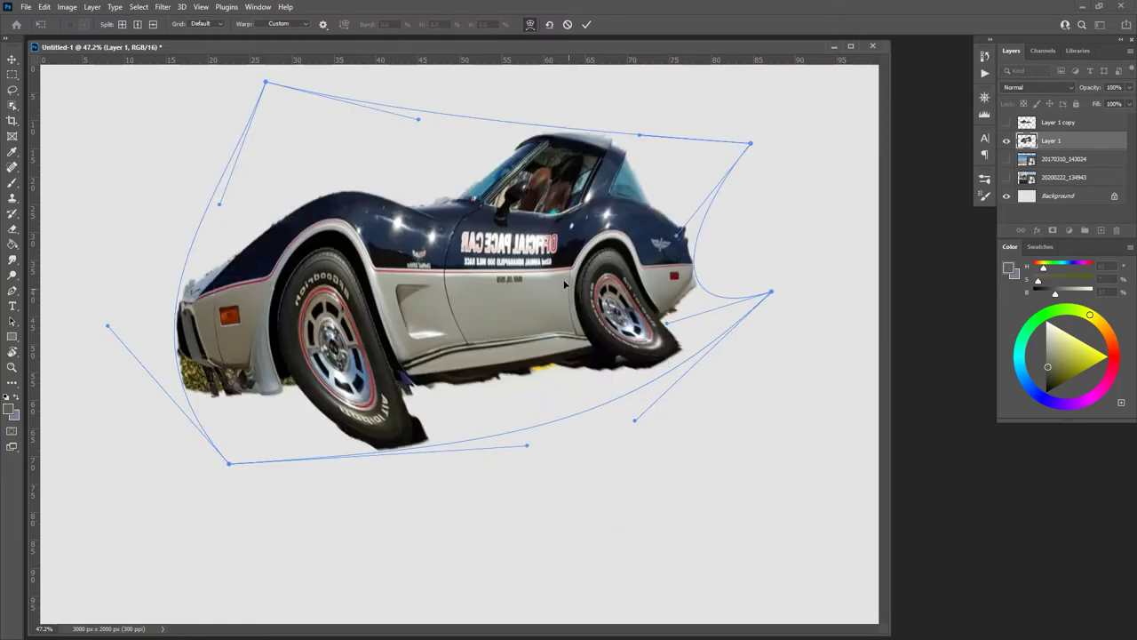
{"action": "right_click", "coordinate": [559, 266]}
{"action": "left_click", "coordinate": [586, 501]}
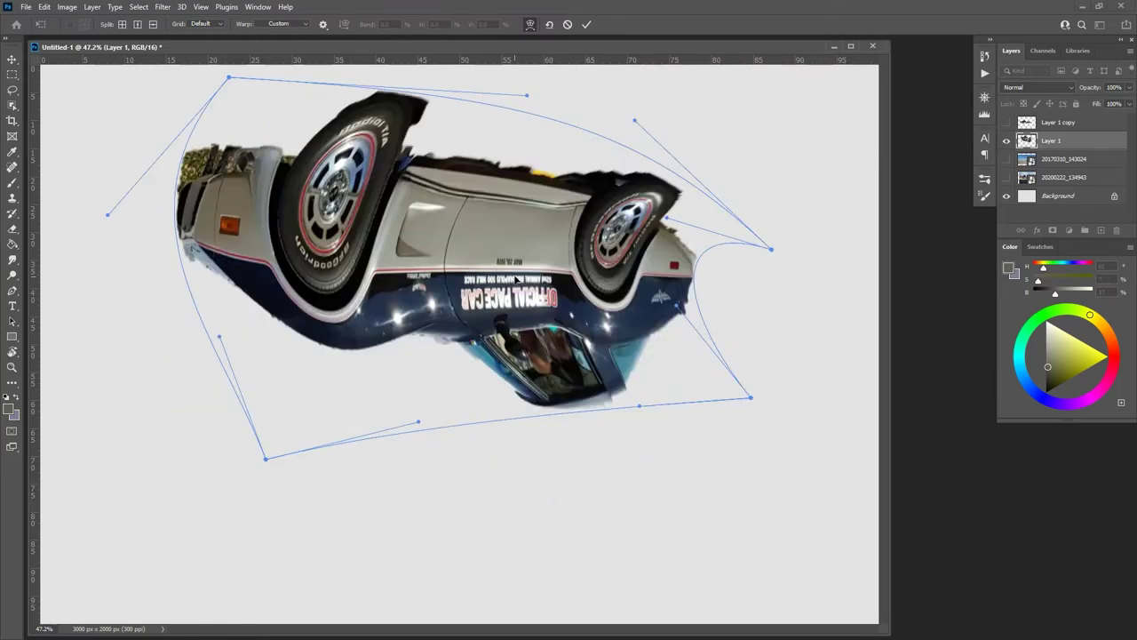
{"action": "right_click", "coordinate": [522, 289]}
{"action": "left_click", "coordinate": [551, 510]}
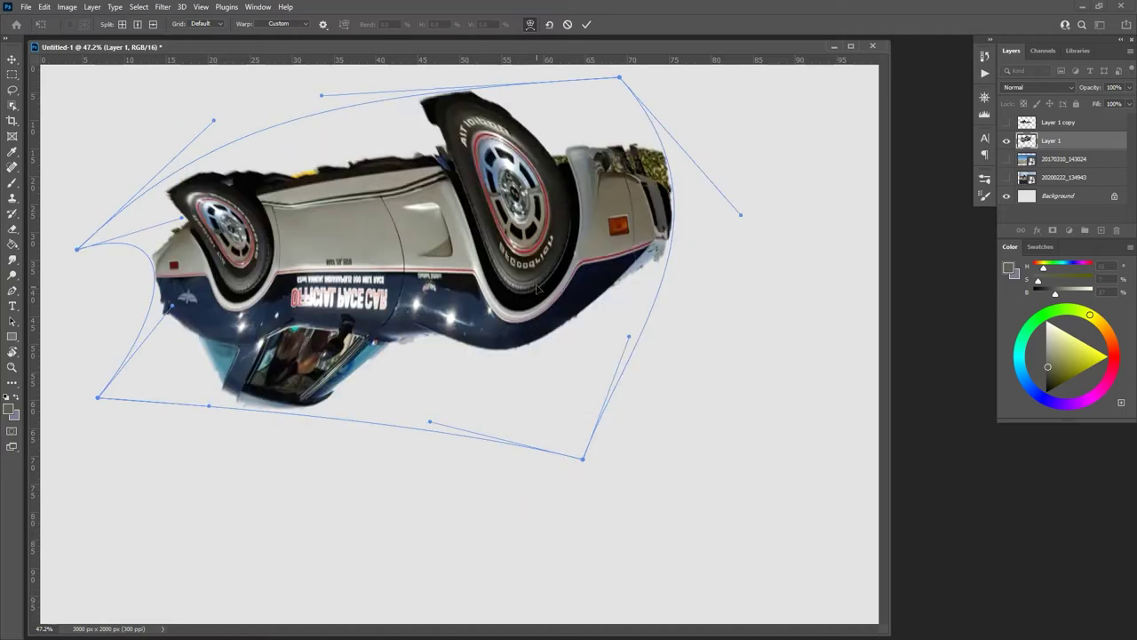
{"action": "right_click", "coordinate": [536, 285]}
{"action": "left_click", "coordinate": [584, 524]}
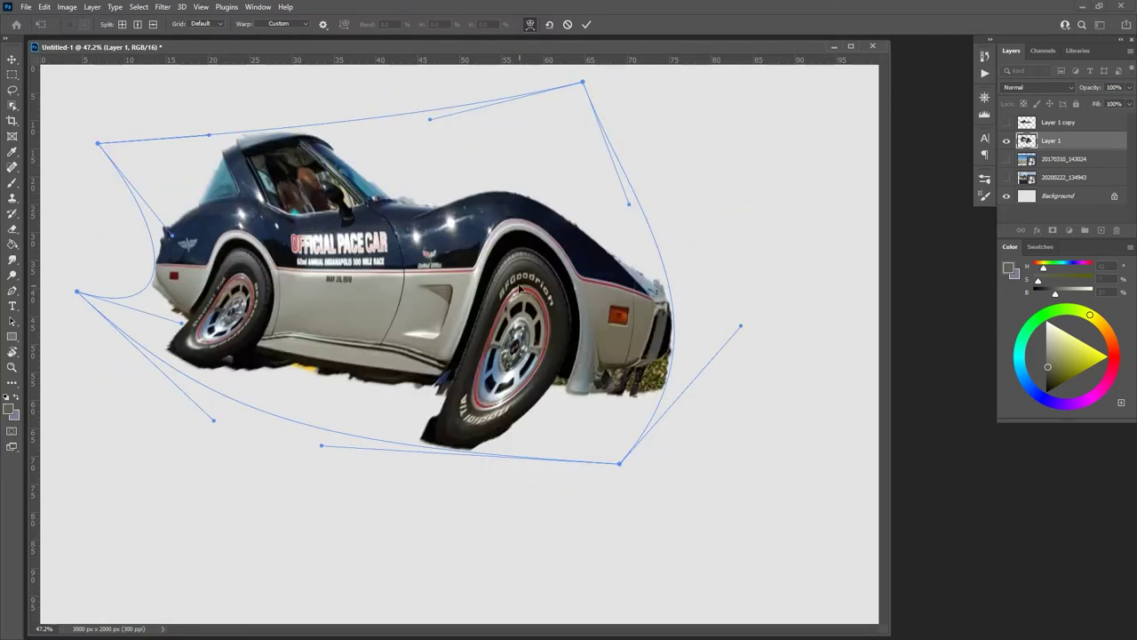
{"action": "key", "text": "Return"}
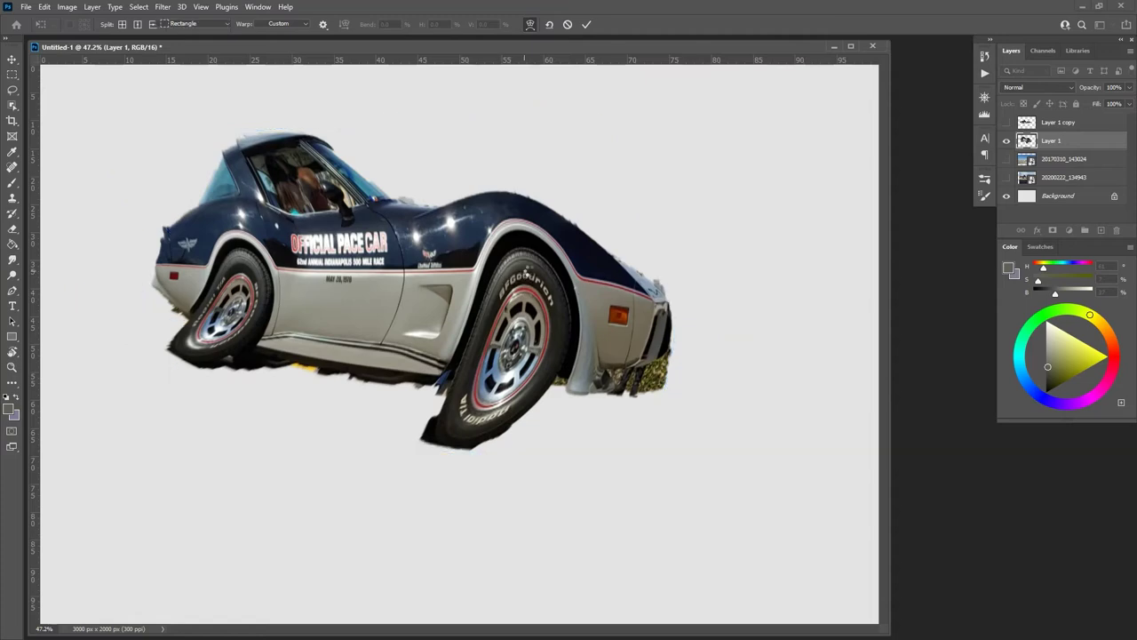
{"action": "key", "text": "w"}
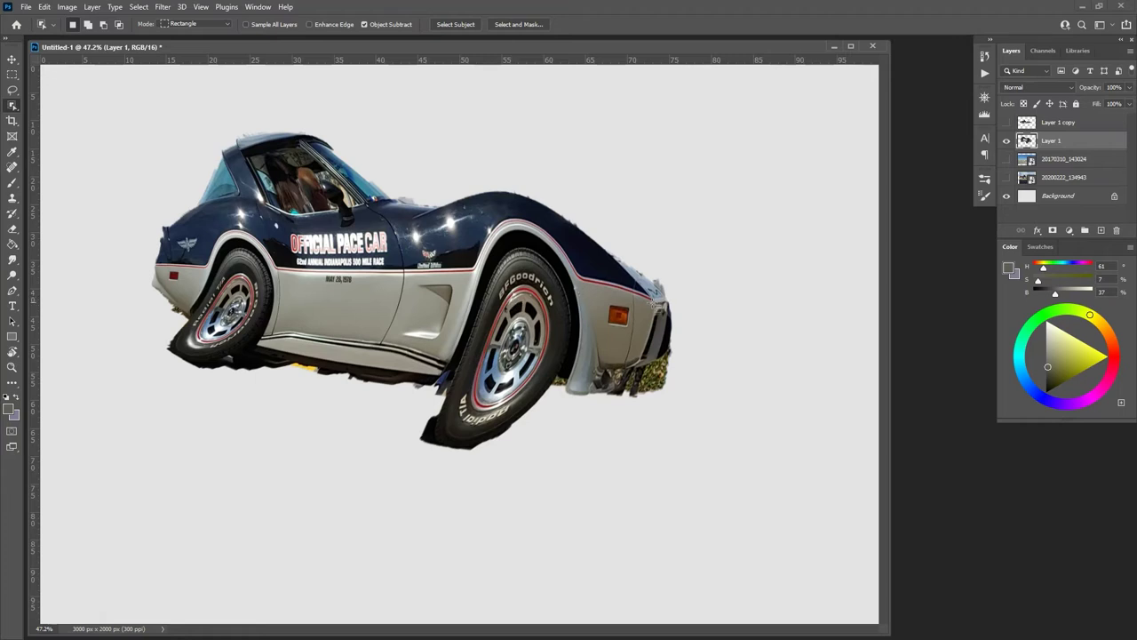
Step: Hide Layer 1, show and activate Layer 1 copy, and show the 20170310_143024 landscape behind it
{"action": "left_click", "coordinate": [1007, 142]}
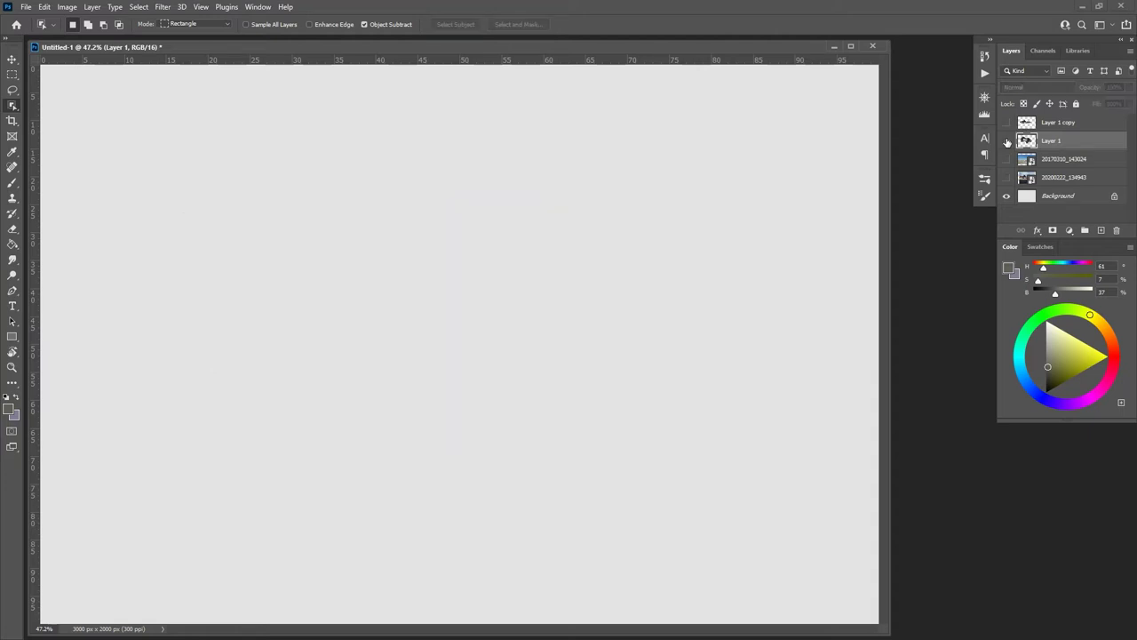
{"action": "left_click", "coordinate": [1006, 122]}
{"action": "left_click", "coordinate": [1027, 124]}
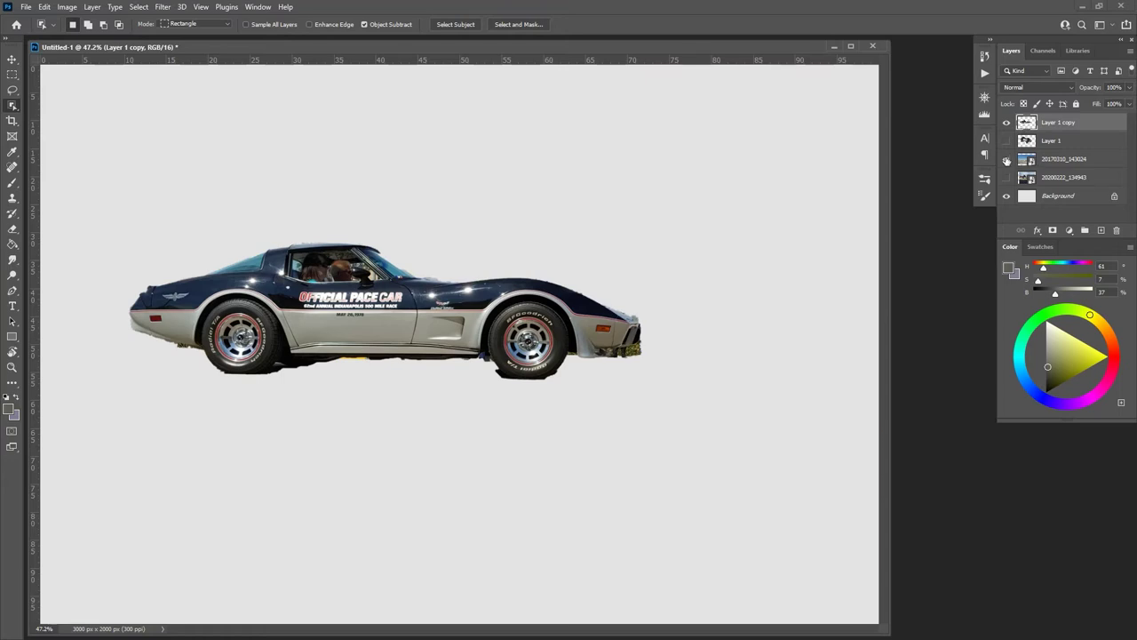
{"action": "left_click", "coordinate": [1007, 159]}
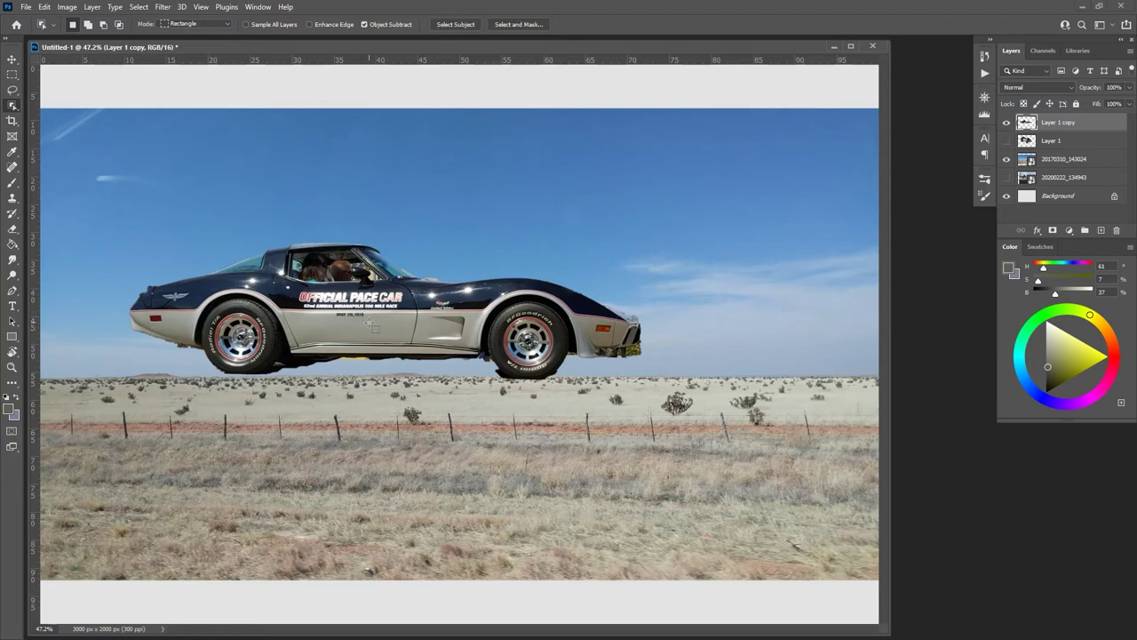
Step: Scale the car on Layer 1 copy to about 13% and place it in the field behind the fence's far-left posts, applying the transform
{"action": "key", "text": "ctrl+t"}
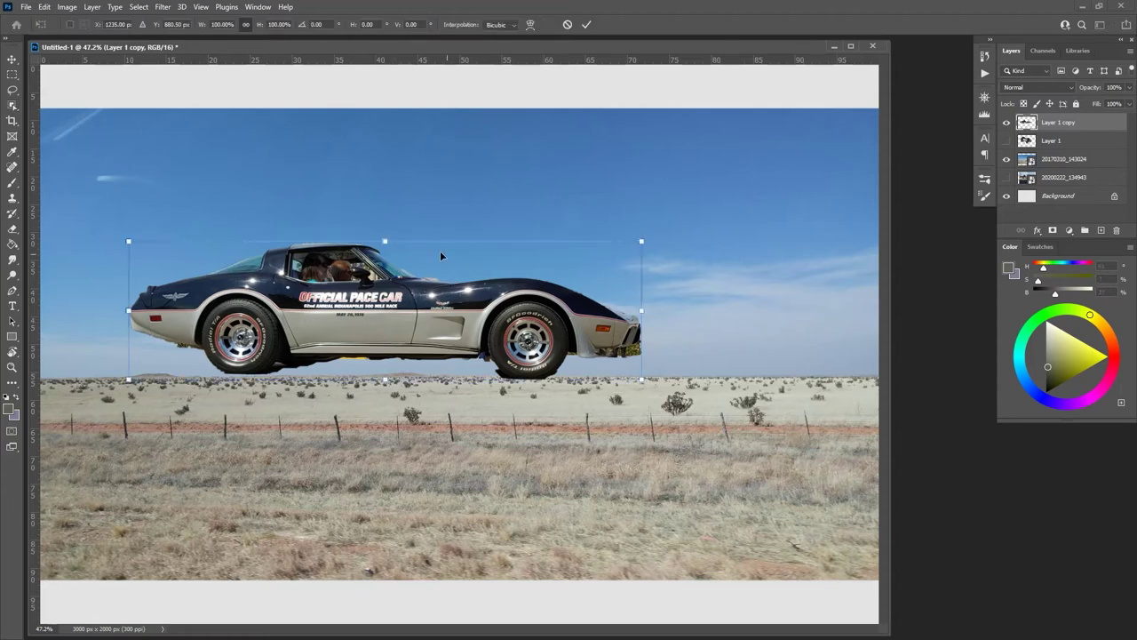
{"action": "left_click_drag", "start_coordinate": [385, 241], "coordinate": [381, 377]}
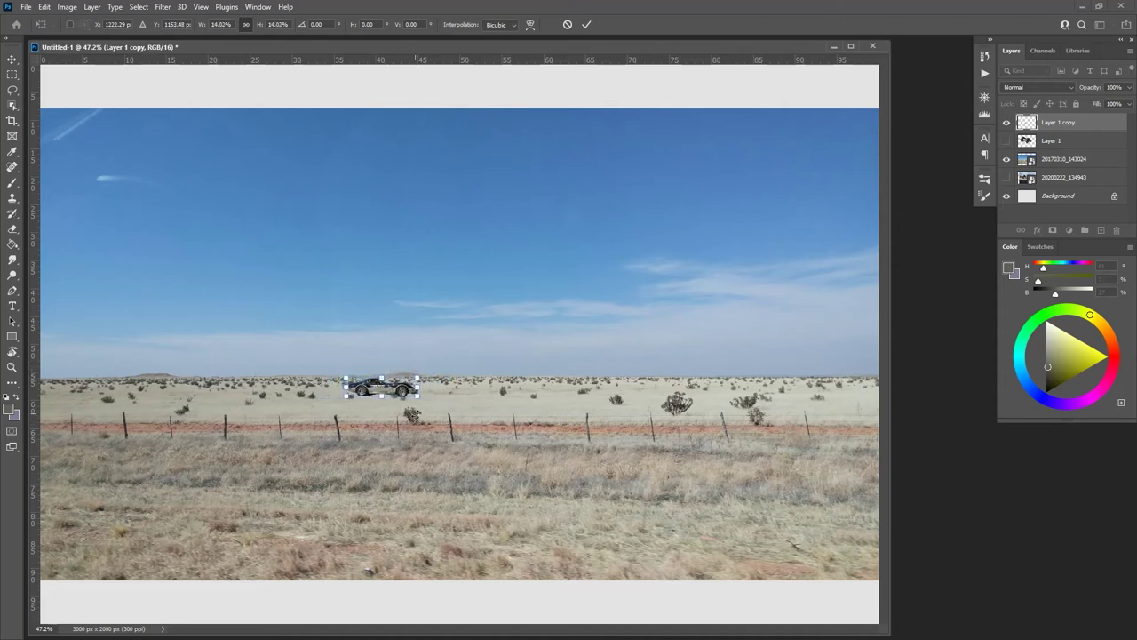
{"action": "left_click_drag", "start_coordinate": [381, 389], "coordinate": [434, 413]}
{"action": "left_click_drag", "start_coordinate": [463, 413], "coordinate": [493, 407]}
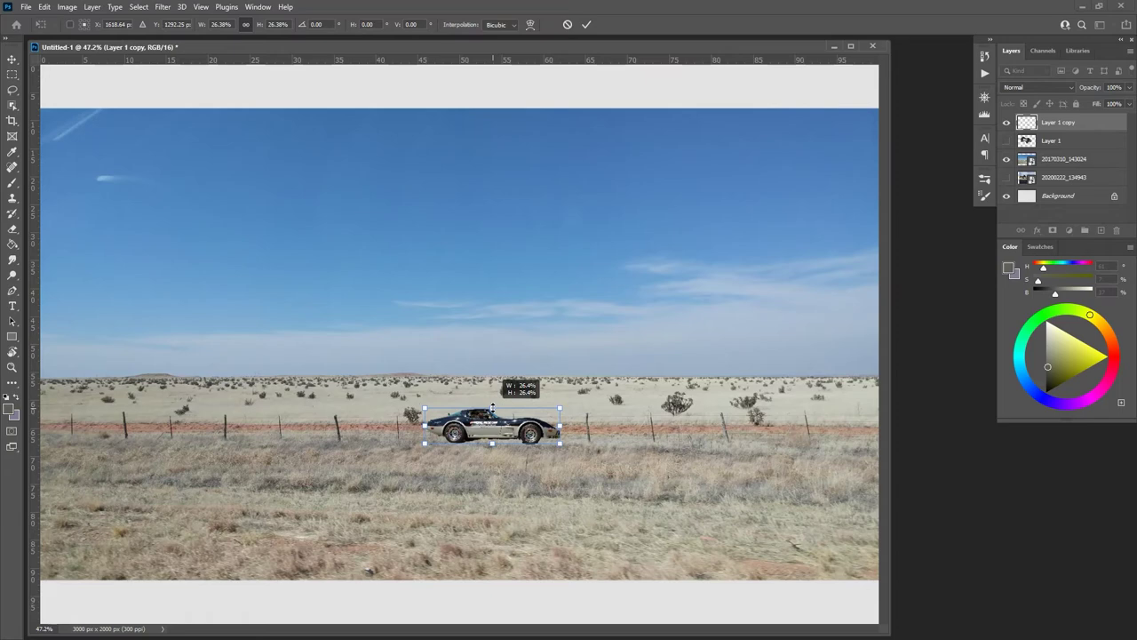
{"action": "left_click_drag", "start_coordinate": [493, 407], "coordinate": [210, 394]}
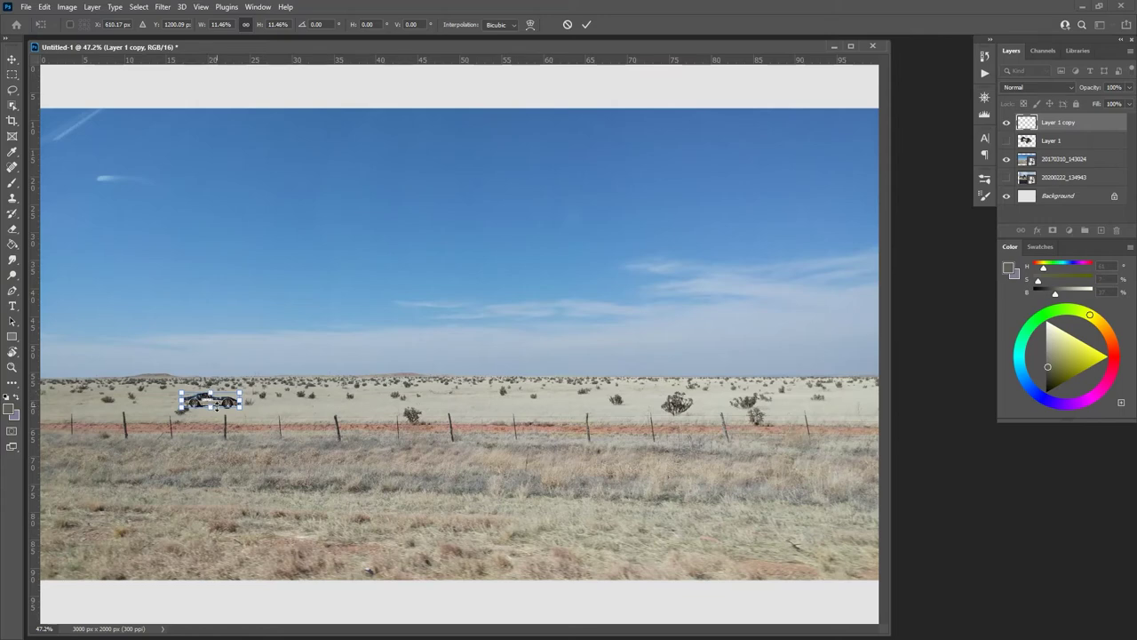
{"action": "left_click_drag", "start_coordinate": [215, 405], "coordinate": [203, 391]}
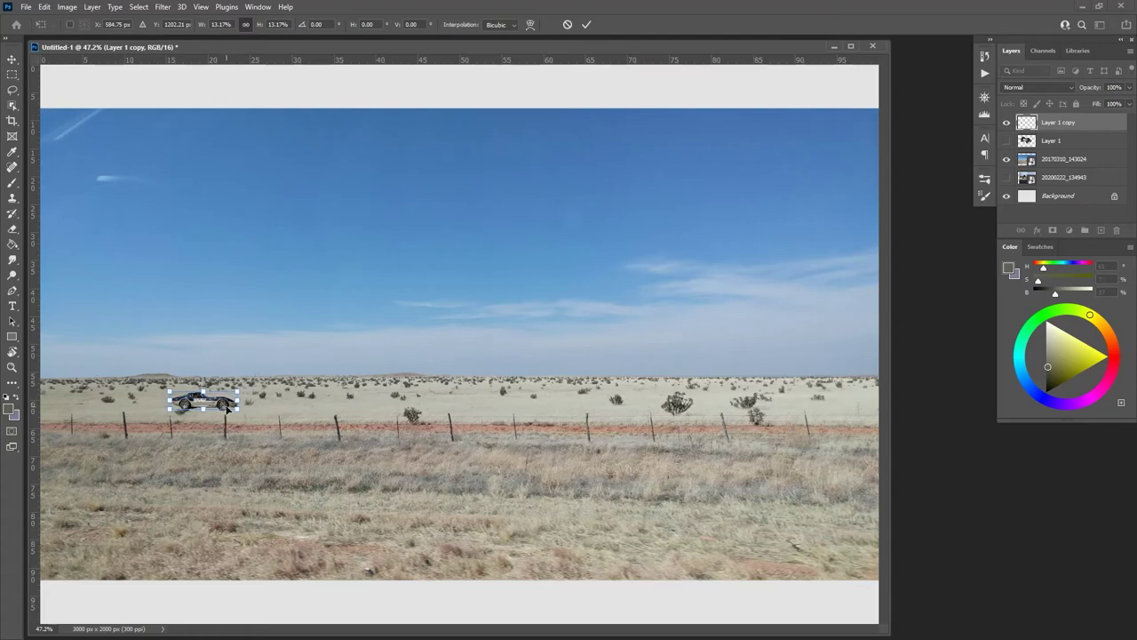
{"action": "key", "text": "Return"}
Step: Compare the scene with and without the car around the shrub at its rear wheel, leaving Layer 1 copy hidden
{"action": "key", "text": "z"}
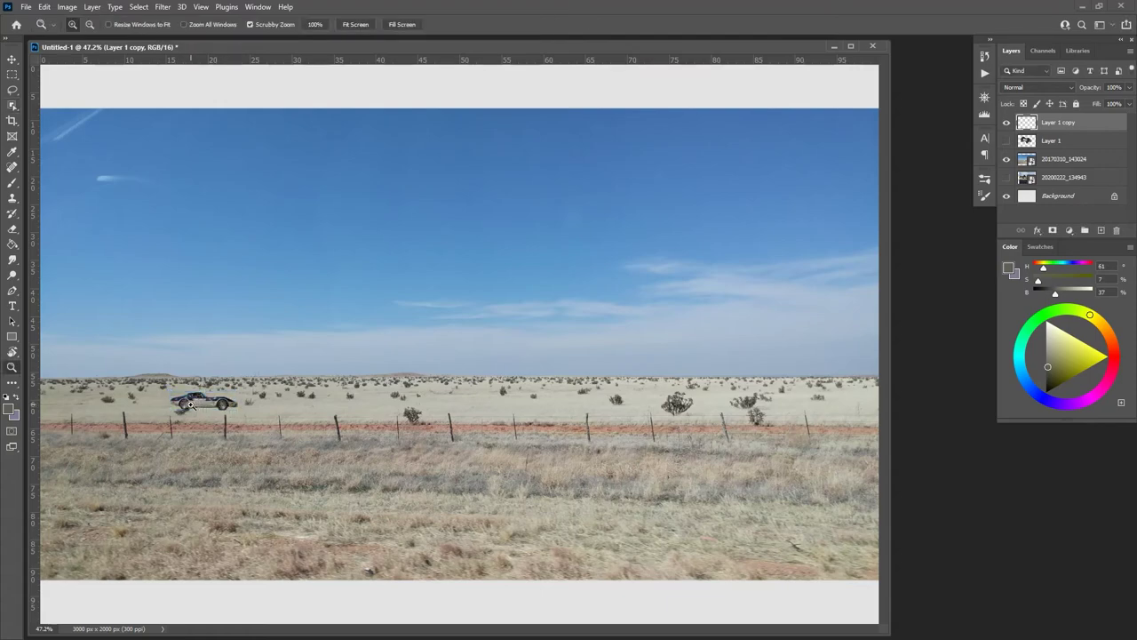
{"action": "left_click", "coordinate": [209, 412]}
{"action": "left_click_drag", "start_coordinate": [209, 412], "coordinate": [240, 415]}
{"action": "left_click", "coordinate": [252, 413], "text": "alt"}
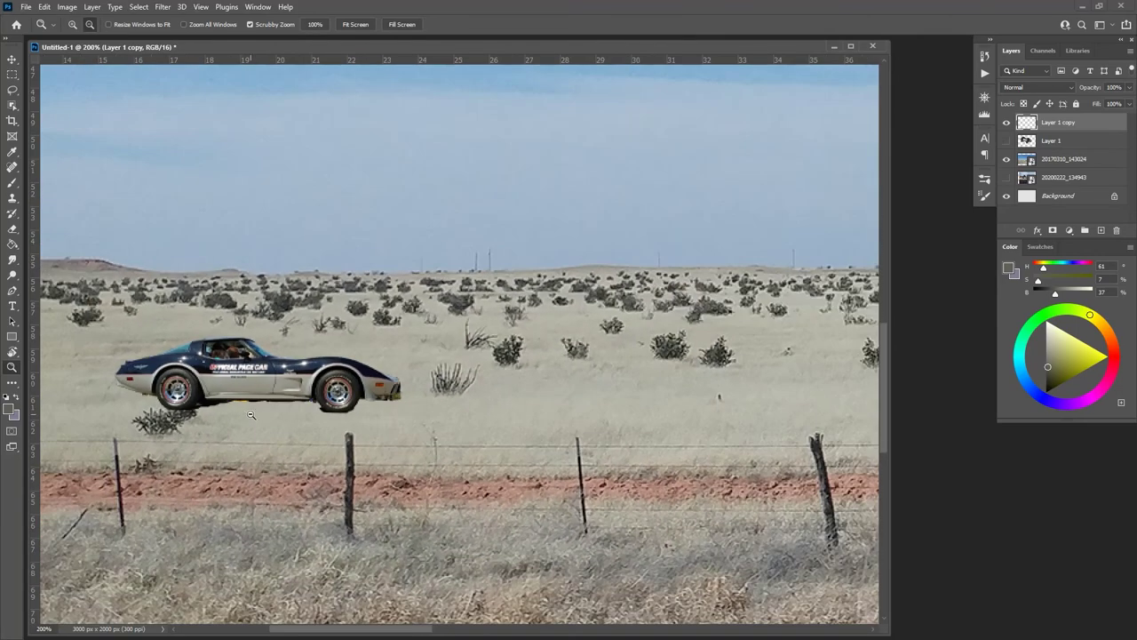
{"action": "left_click_drag", "start_coordinate": [254, 426], "coordinate": [447, 414]}
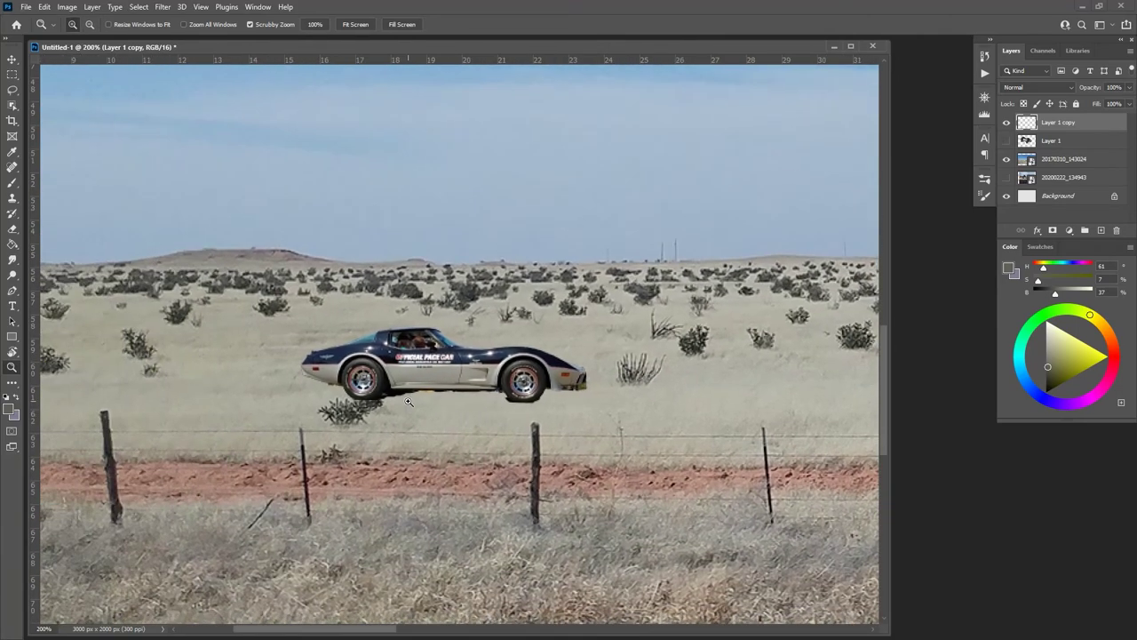
{"action": "left_click", "coordinate": [1008, 123]}
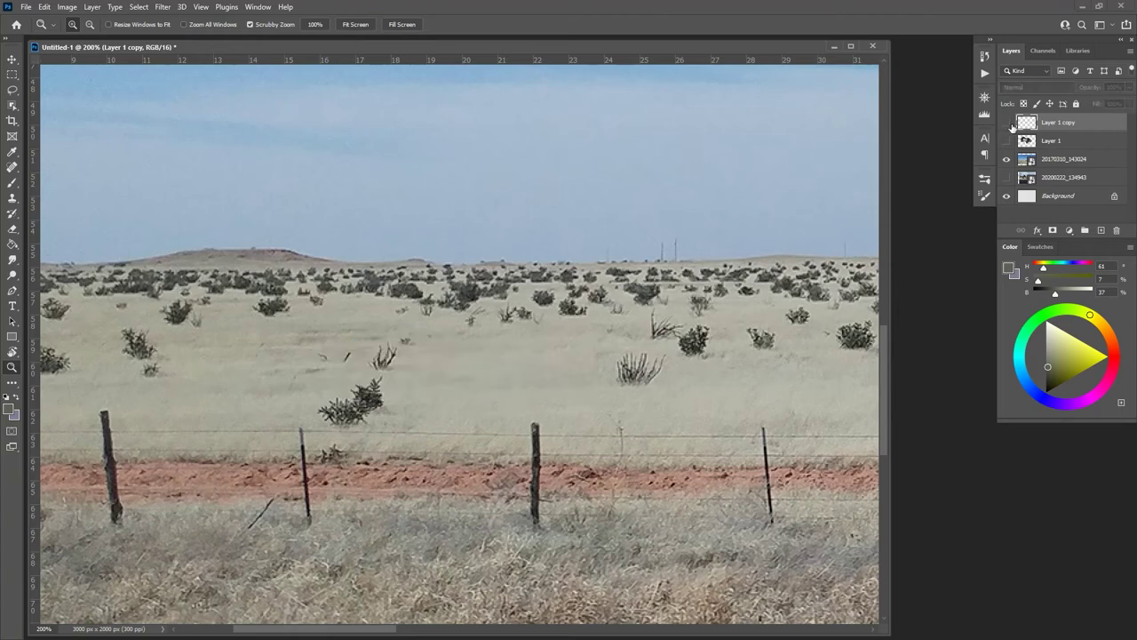
{"action": "left_click", "coordinate": [1007, 123]}
{"action": "left_click", "coordinate": [1008, 123]}
{"action": "left_click", "coordinate": [1008, 124]}
{"action": "left_click", "coordinate": [1007, 123]}
{"action": "left_click", "coordinate": [1007, 124]}
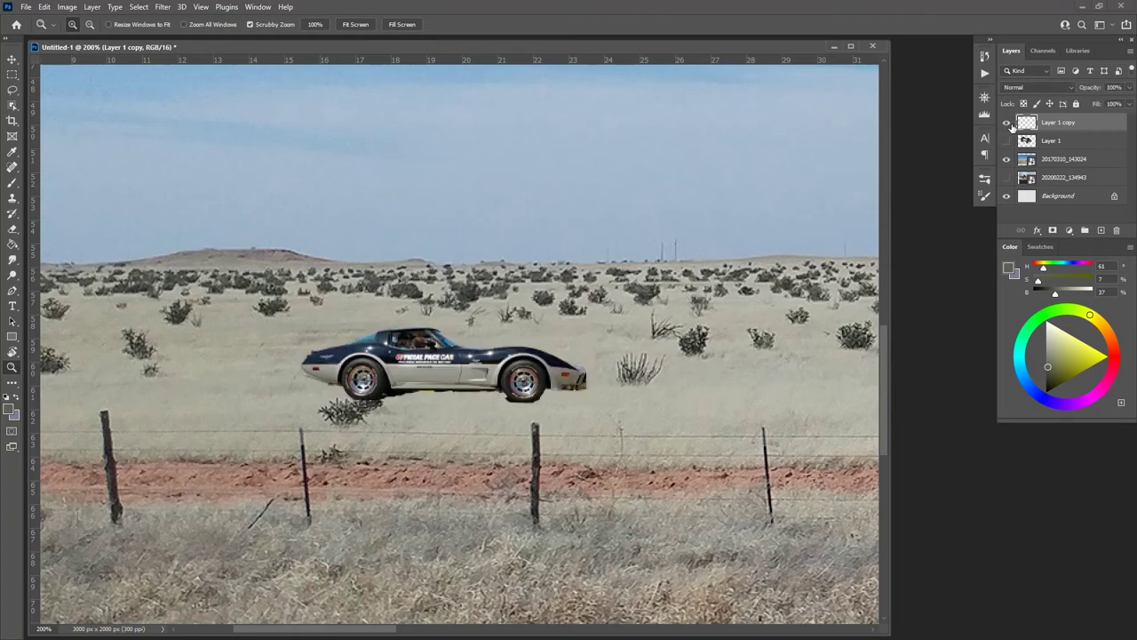
{"action": "left_click", "coordinate": [1007, 123]}
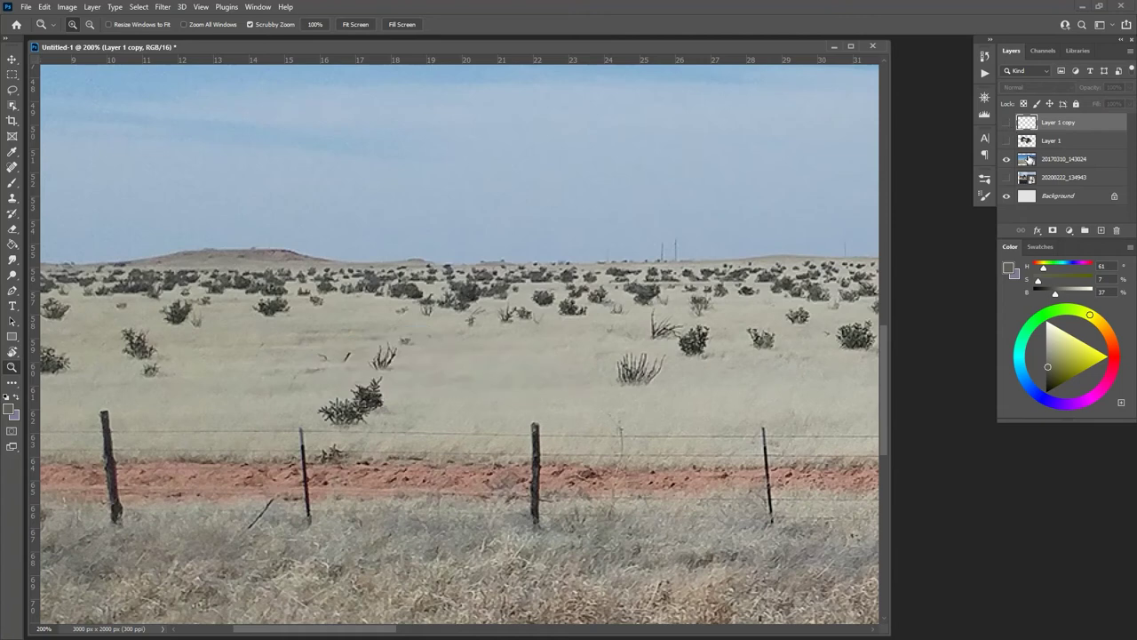
Step: Lasso the shrub near the car's rear wheel position on the 20170310_143024 layer and copy it to a new layer
{"action": "left_click", "coordinate": [1029, 160]}
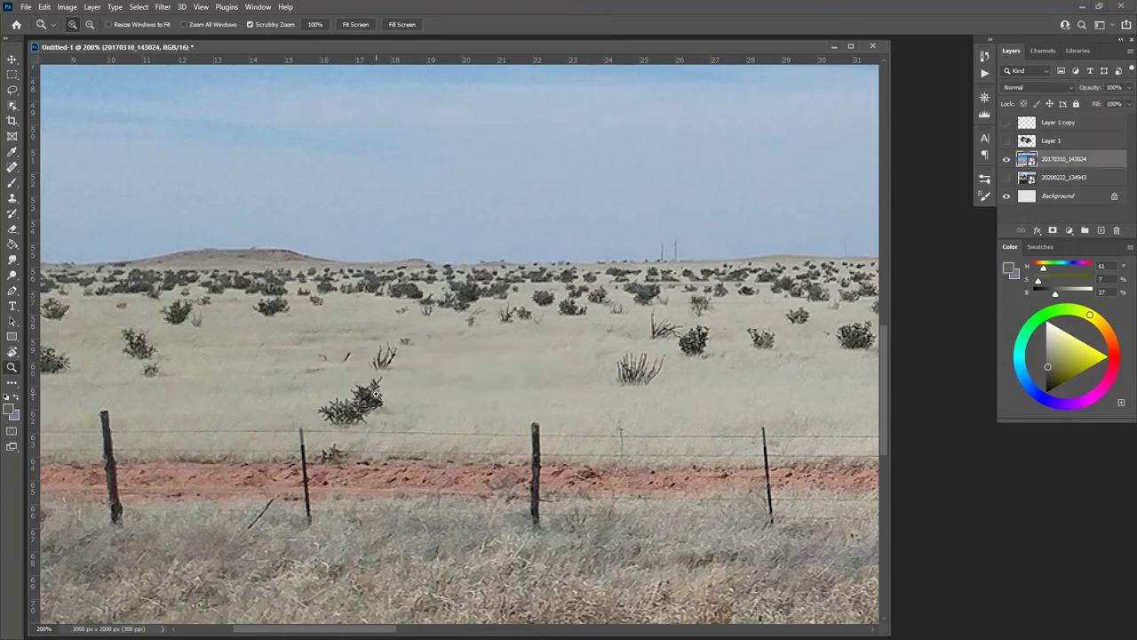
{"action": "key", "text": "l"}
{"action": "mouse_move", "coordinate": [360, 397]}
{"action": "left_mouse_down"}
{"action": "mouse_move", "coordinate": [383, 378]}
{"action": "mouse_move", "coordinate": [388, 411]}
{"action": "mouse_move", "coordinate": [361, 408]}
{"action": "mouse_move", "coordinate": [360, 397]}
{"action": "left_mouse_up"}
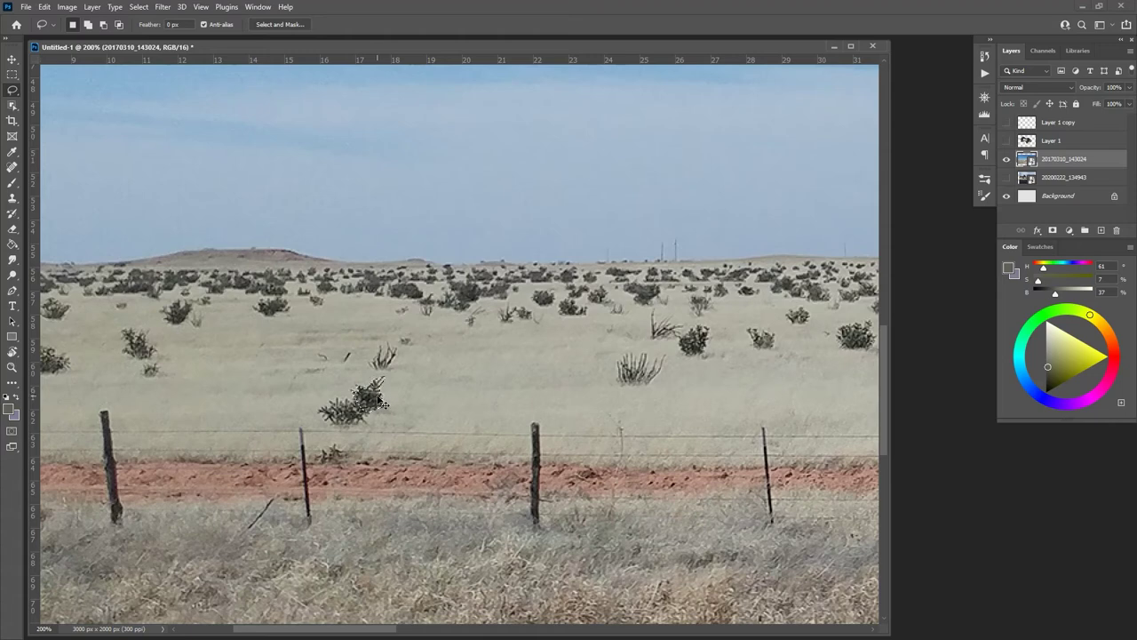
{"action": "key", "text": "ctrl+j"}
{"action": "key", "text": "v"}
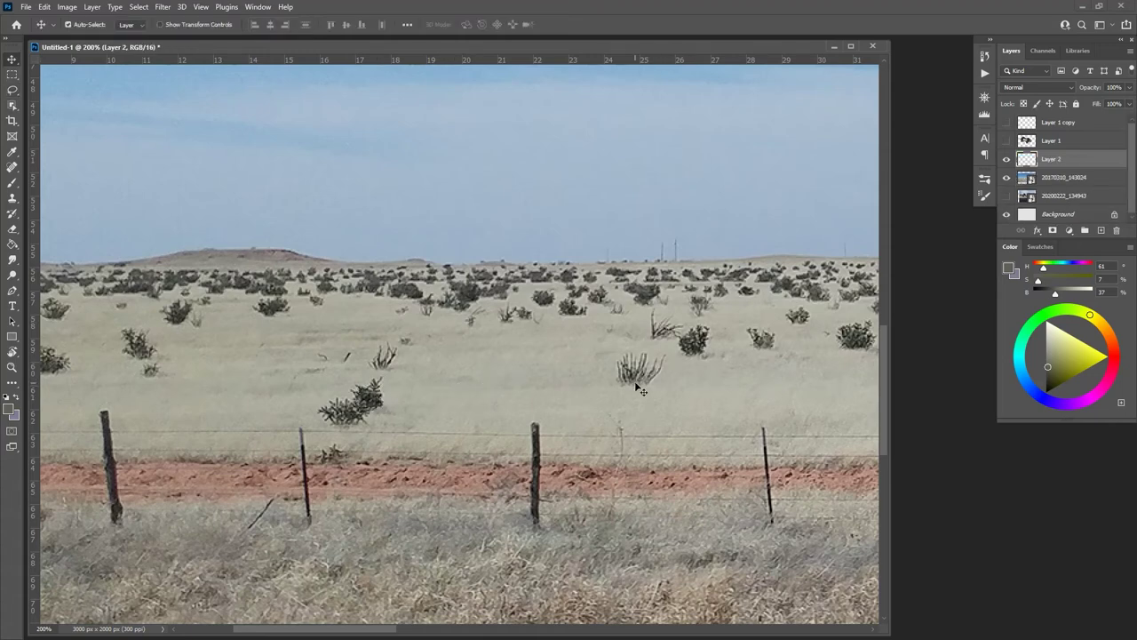
Step: Move the shrub layer above Layer 1 copy and show the car so the shrub overlaps its rear wheel
{"action": "mouse_move", "coordinate": [651, 384]}
{"action": "left_mouse_down"}
{"action": "mouse_move", "coordinate": [627, 382]}
{"action": "mouse_move", "coordinate": [639, 383]}
{"action": "left_mouse_up"}
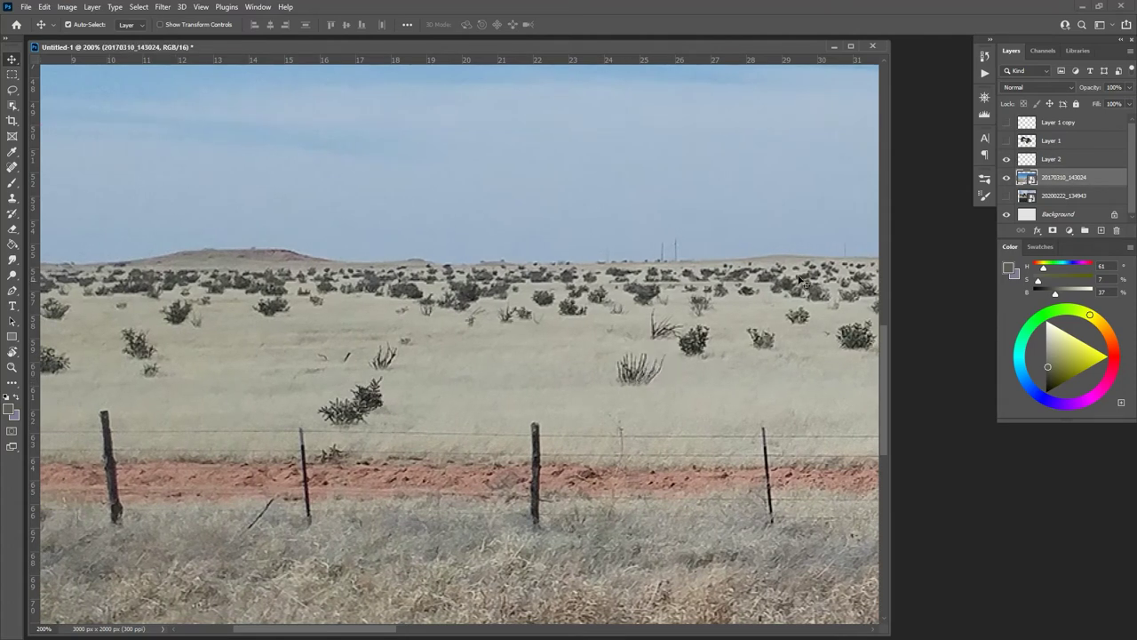
{"action": "mouse_move", "coordinate": [1028, 145]}
{"action": "left_mouse_down"}
{"action": "mouse_move", "coordinate": [1011, 157]}
{"action": "mouse_move", "coordinate": [1022, 123]}
{"action": "mouse_move", "coordinate": [1011, 133]}
{"action": "left_mouse_up"}
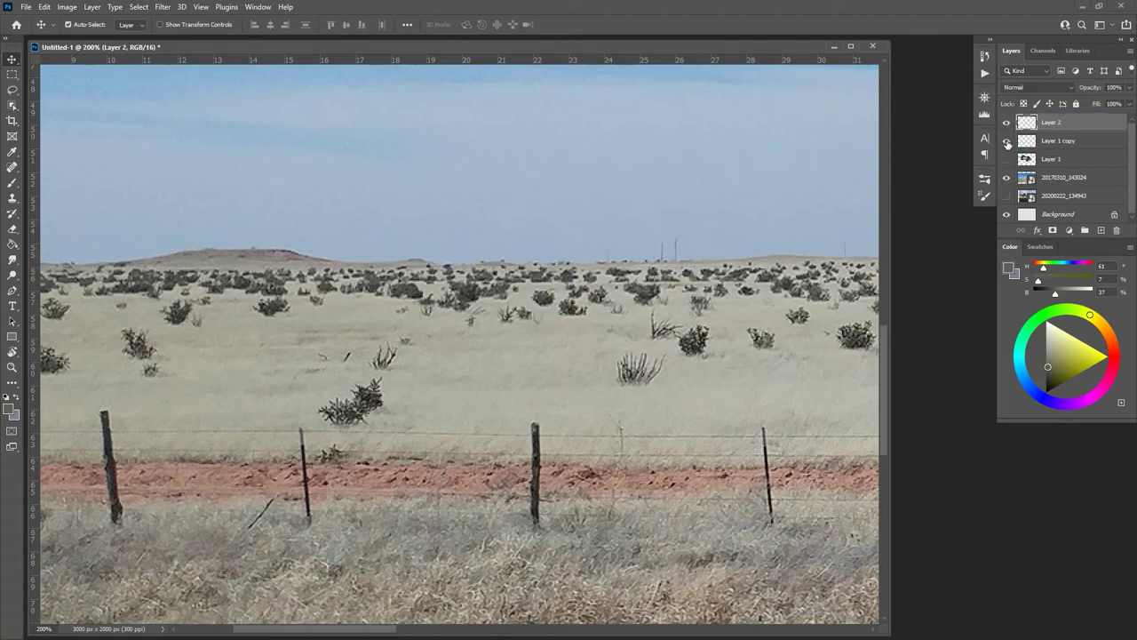
{"action": "left_click", "coordinate": [1007, 144]}
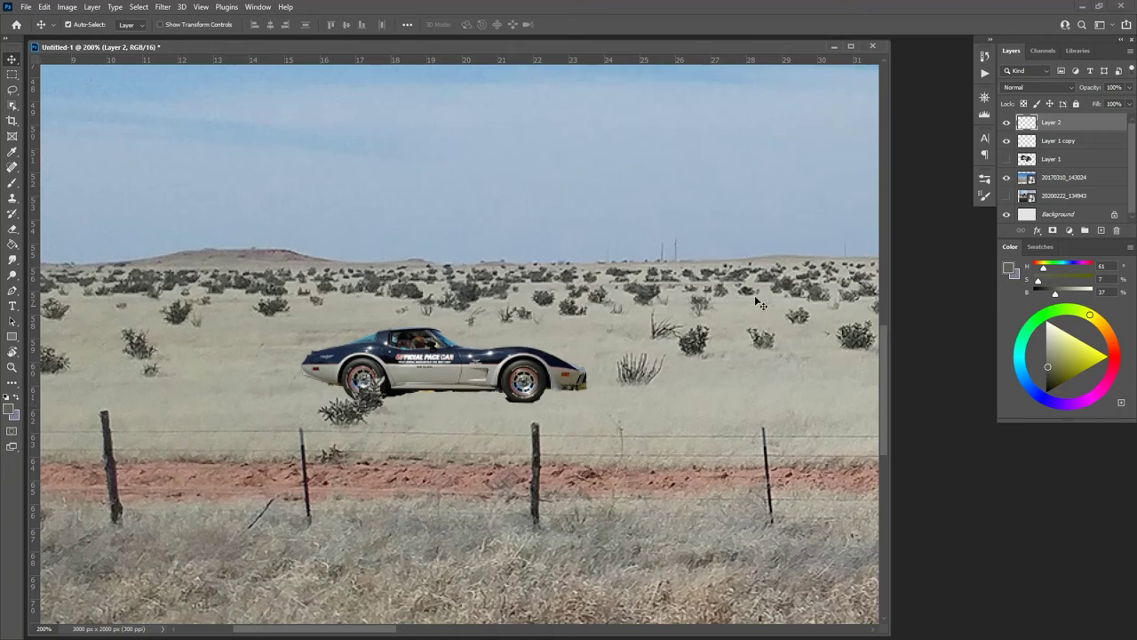
Step: Add a new layer directly above 20170310_143024 and sample a dark shrub color for the brush
{"action": "left_click", "coordinate": [1049, 162]}
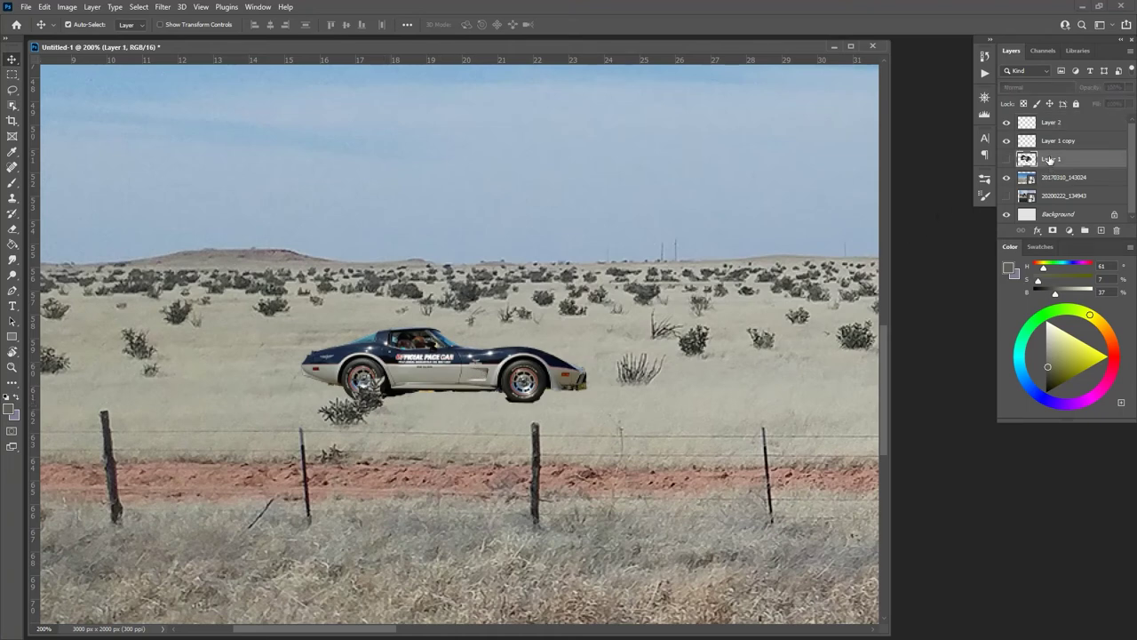
{"action": "left_click", "coordinate": [1050, 141]}
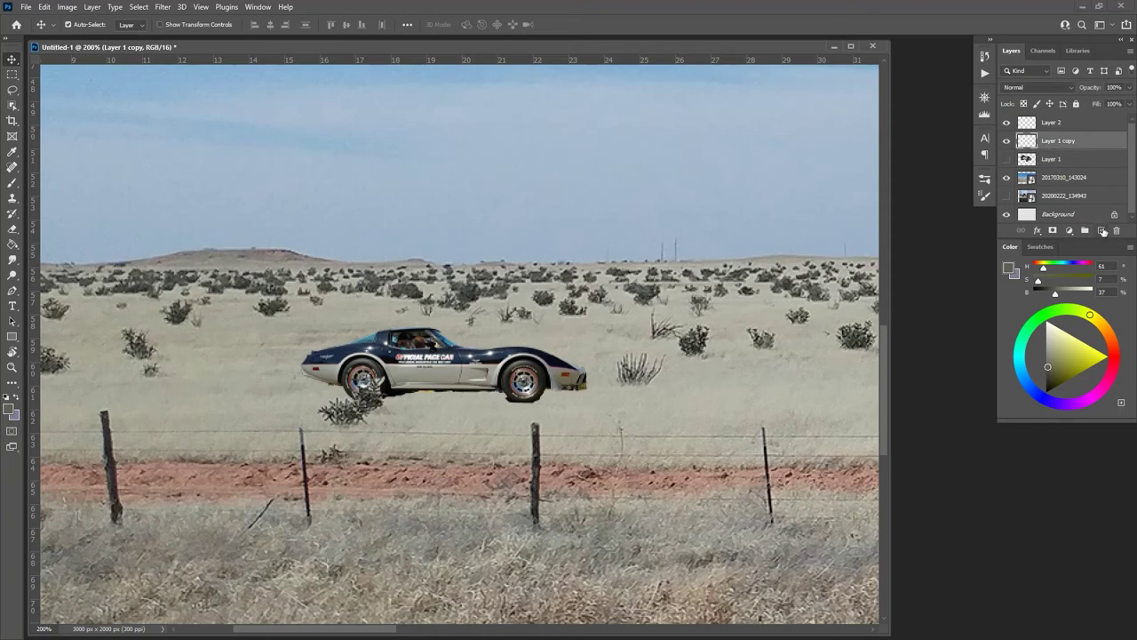
{"action": "left_click", "coordinate": [1068, 182]}
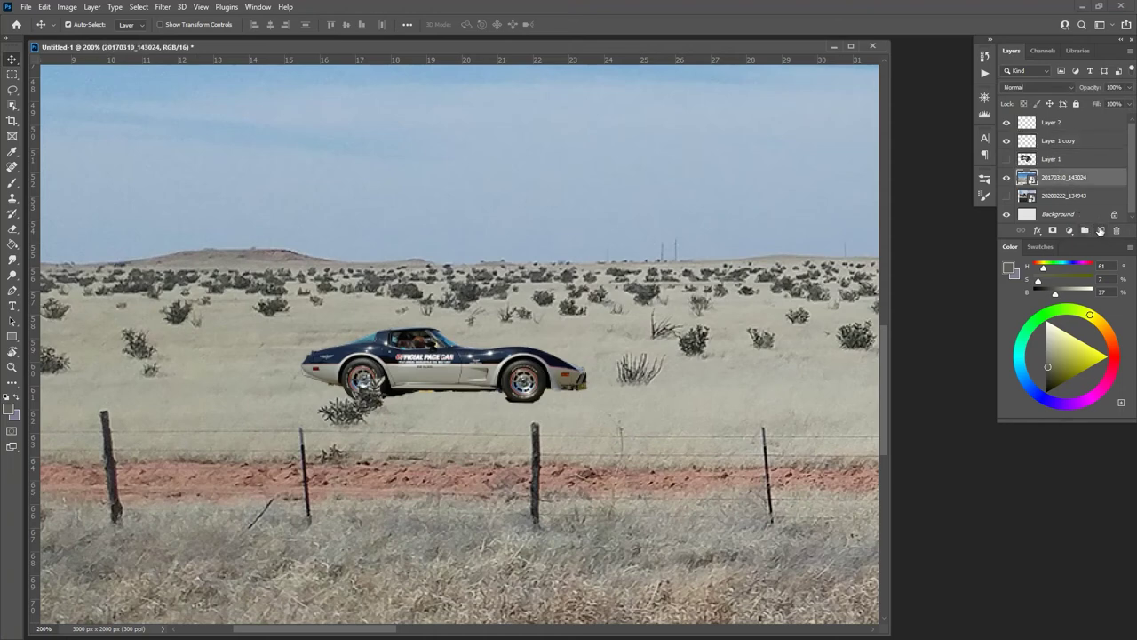
{"action": "left_click", "coordinate": [1101, 230]}
{"action": "key", "text": "b"}
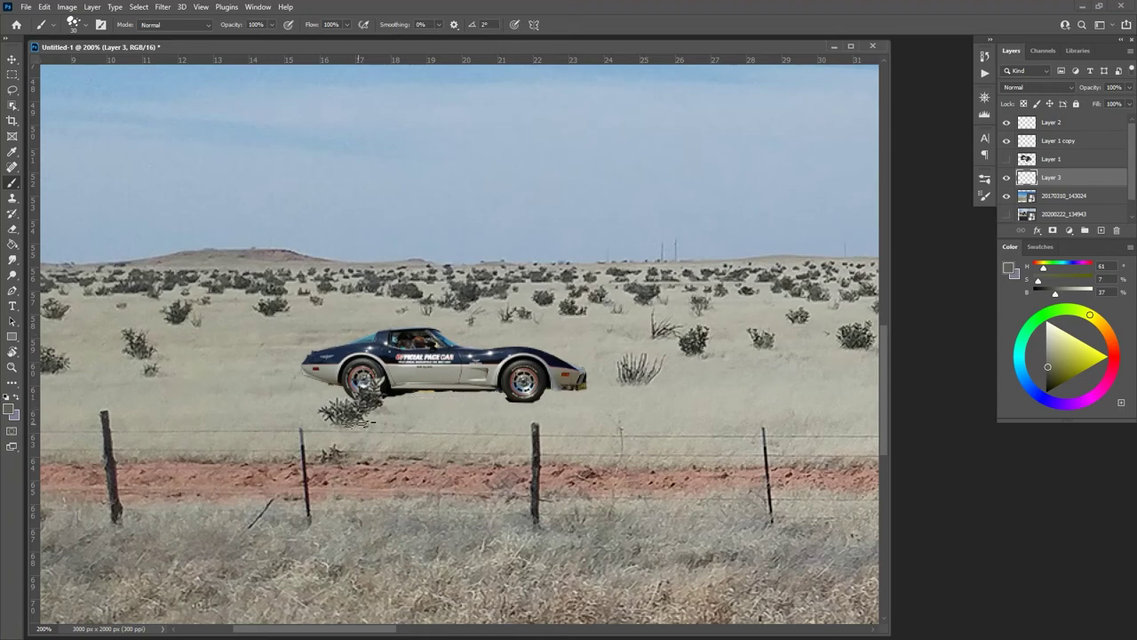
{"action": "left_click", "coordinate": [702, 346], "text": "alt"}
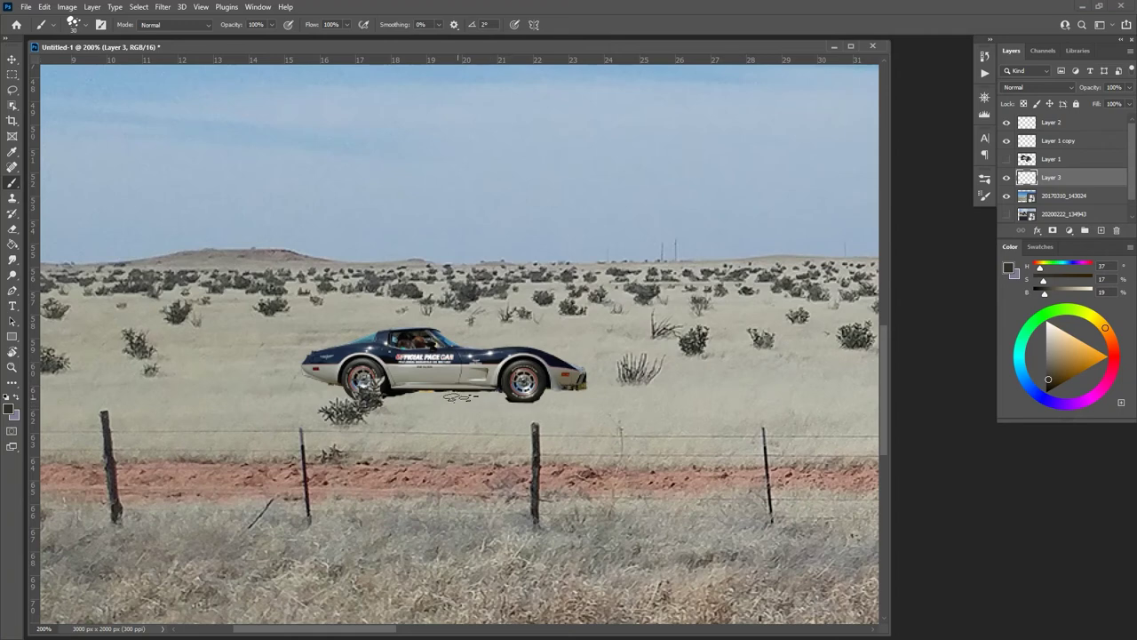
Step: Paint a dark ground shadow beneath the car and its wheels with the Hard Round Pressure Opacity brush, reducing its size to 5 px
{"action": "left_click", "coordinate": [984, 196]}
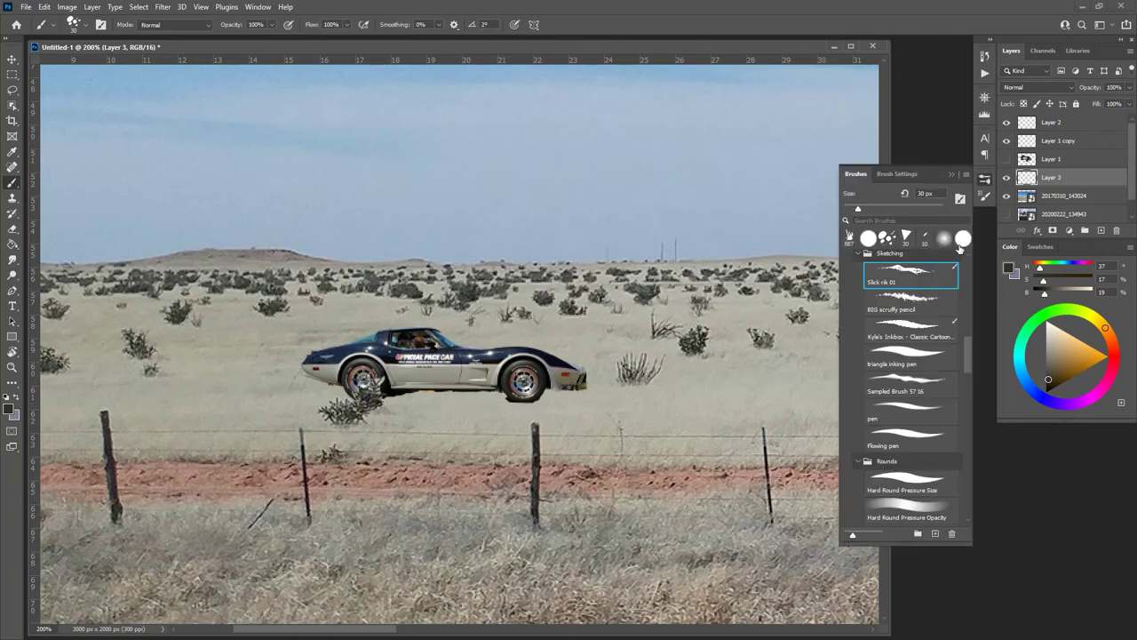
{"action": "left_click", "coordinate": [853, 238]}
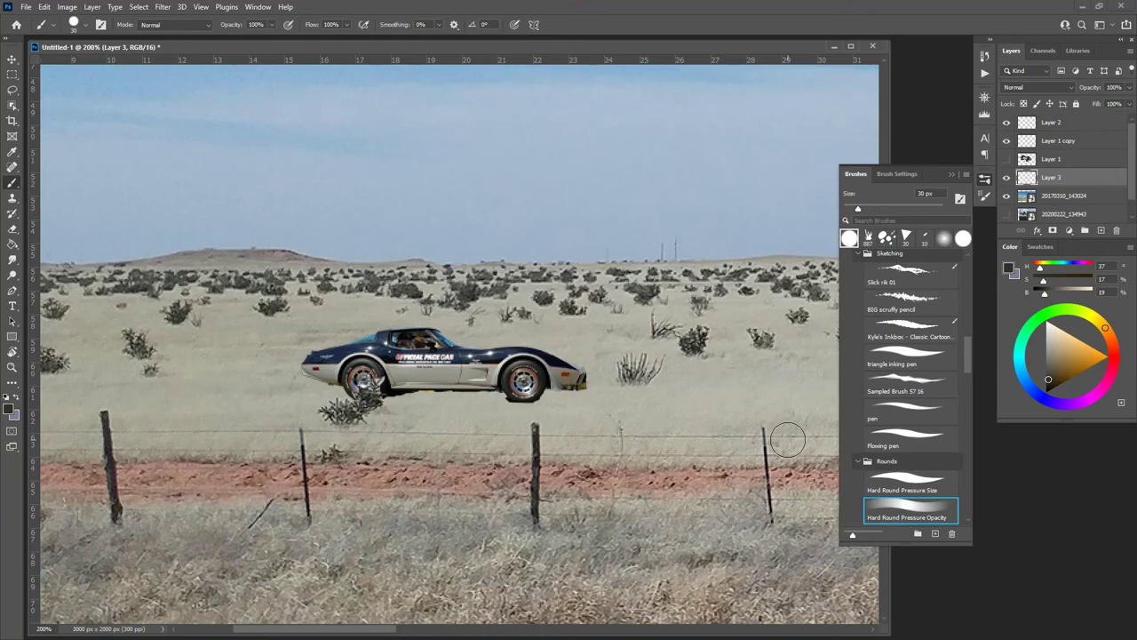
{"action": "mouse_move", "coordinate": [411, 401]}
{"action": "left_mouse_down"}
{"action": "mouse_move", "coordinate": [414, 391]}
{"action": "mouse_move", "coordinate": [402, 389]}
{"action": "mouse_move", "coordinate": [417, 398]}
{"action": "mouse_move", "coordinate": [406, 399]}
{"action": "mouse_move", "coordinate": [398, 385]}
{"action": "mouse_move", "coordinate": [413, 396]}
{"action": "mouse_move", "coordinate": [567, 400]}
{"action": "mouse_move", "coordinate": [339, 397]}
{"action": "left_mouse_up"}
{"action": "key", "text": "bracketleft"}
{"action": "key", "text": "bracketleft"}
{"action": "key", "text": "bracketleft"}
{"action": "key", "text": "bracketleft"}
{"action": "left_click_drag", "start_coordinate": [431, 404], "coordinate": [554, 397]}
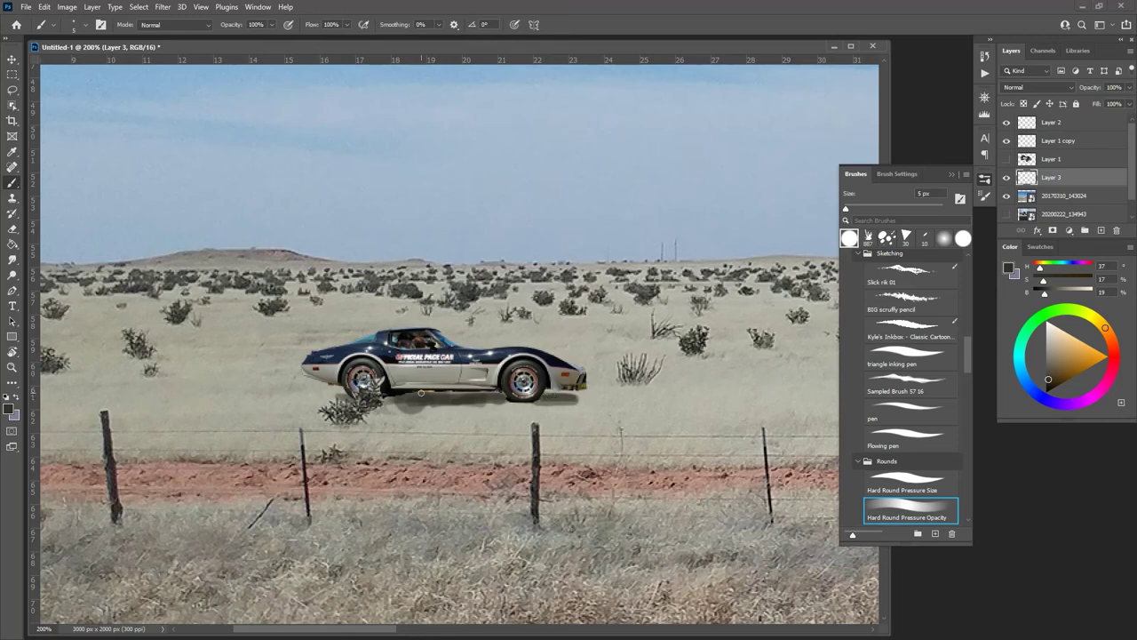
{"action": "left_click_drag", "start_coordinate": [412, 399], "coordinate": [343, 399]}
Step: Paint reflections on the car's bodywork on a new topmost layer, using colors sampled from the sky and the pale field
{"action": "left_click", "coordinate": [472, 82], "text": "alt"}
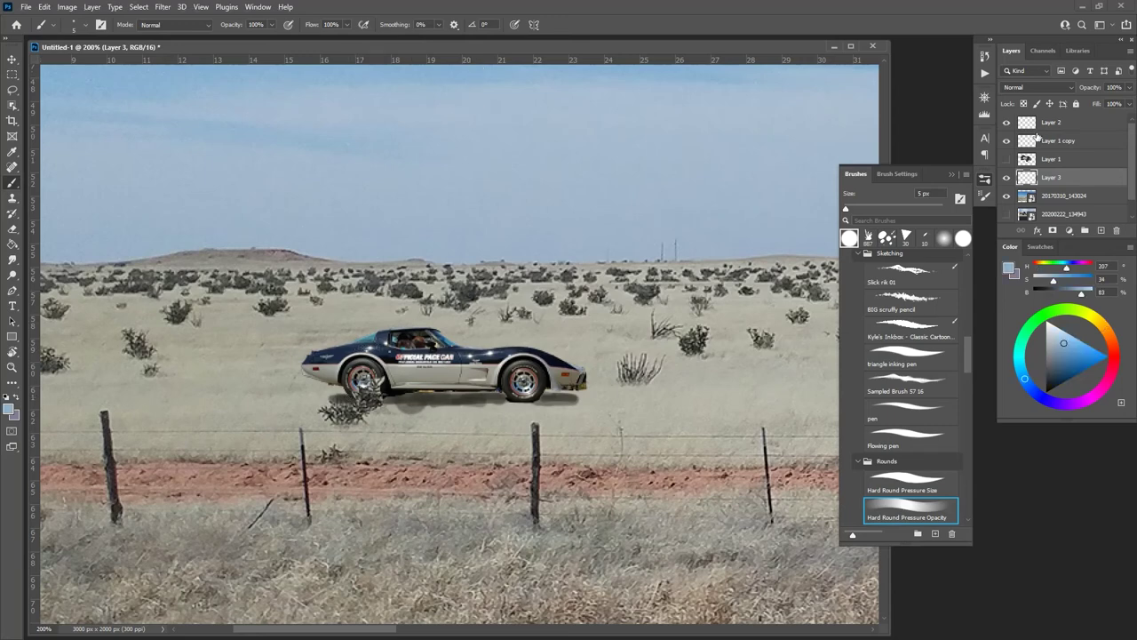
{"action": "left_click", "coordinate": [1038, 126]}
{"action": "left_click", "coordinate": [1102, 231]}
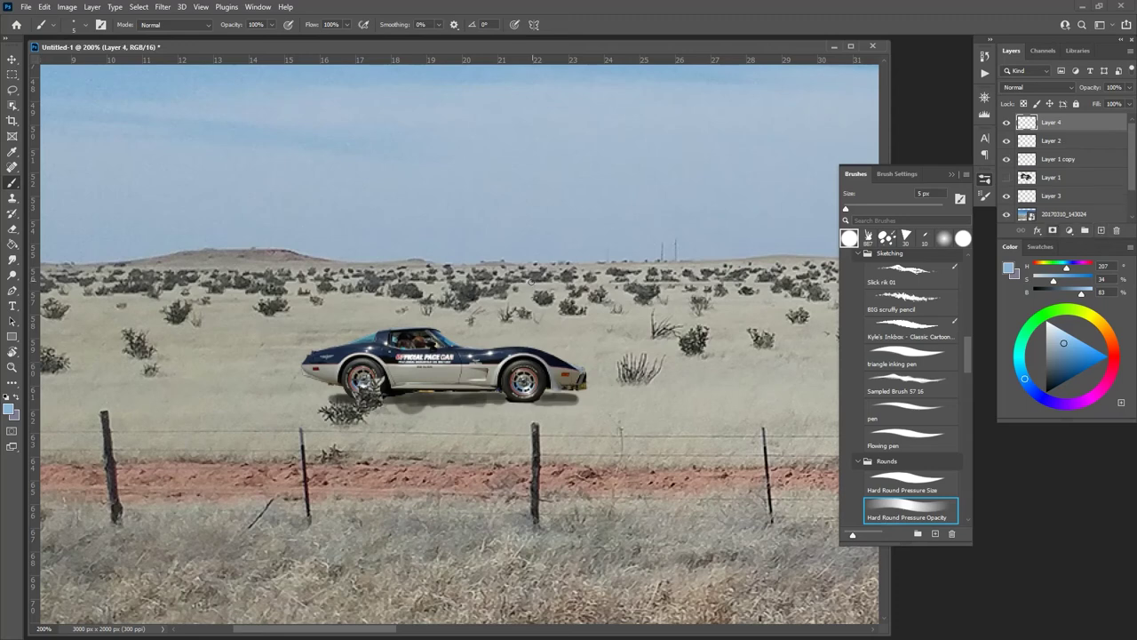
{"action": "left_click_drag", "start_coordinate": [488, 352], "coordinate": [515, 353]}
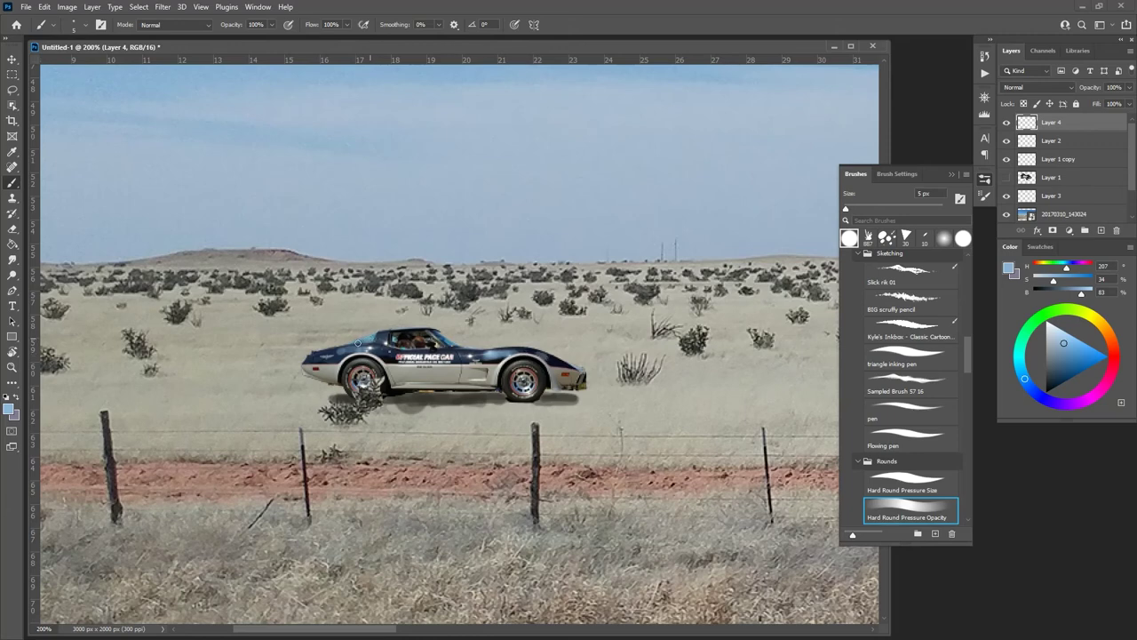
{"action": "left_click", "coordinate": [573, 120], "text": "alt"}
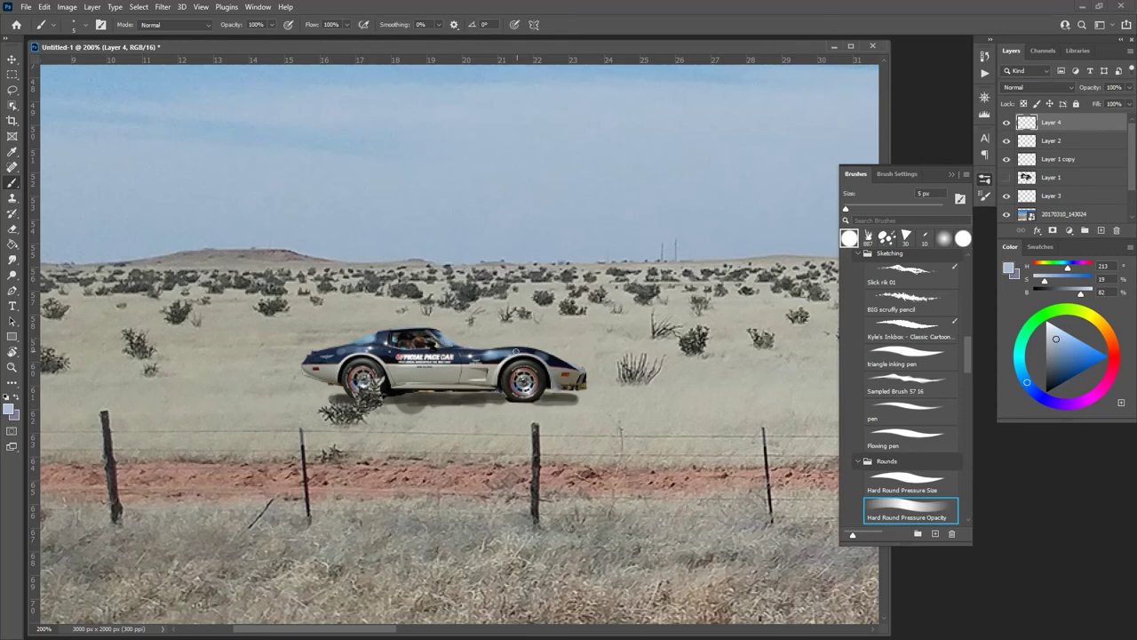
{"action": "left_click", "coordinate": [455, 439], "text": "alt"}
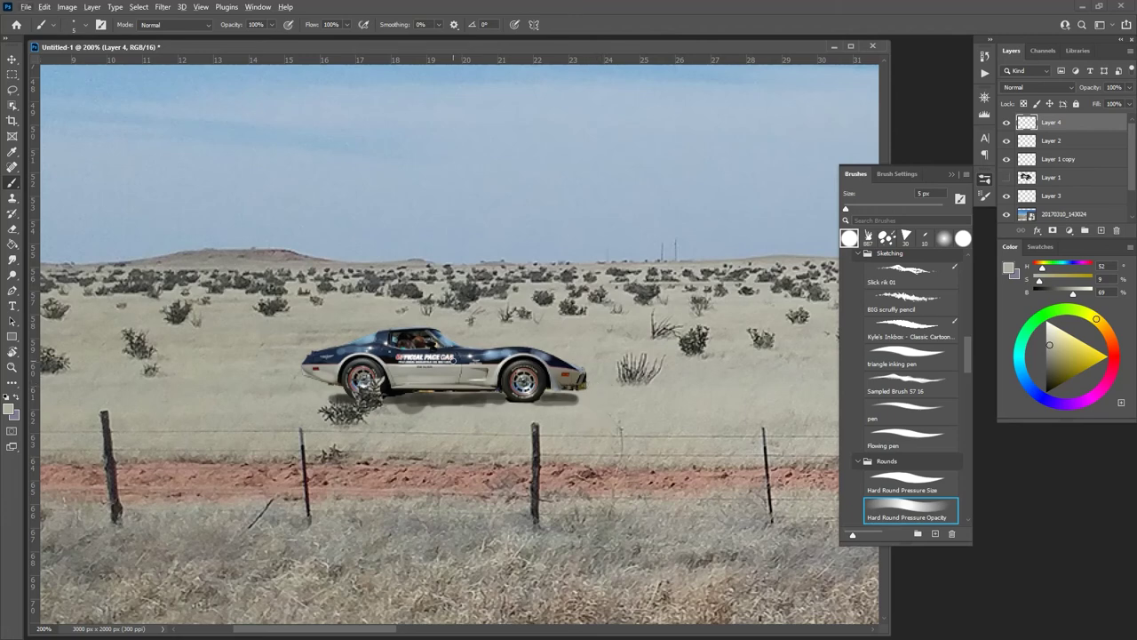
Step: Apply Hue/Saturation to Layer 1 copy with lightness +20, saturation about -22 and a slight negative hue shift, and view the whole composition
{"action": "key", "text": "alt+v"}
{"action": "key", "text": "Escape"}
{"action": "key", "text": "v"}
{"action": "left_click", "coordinate": [453, 364], "text": "ctrl"}
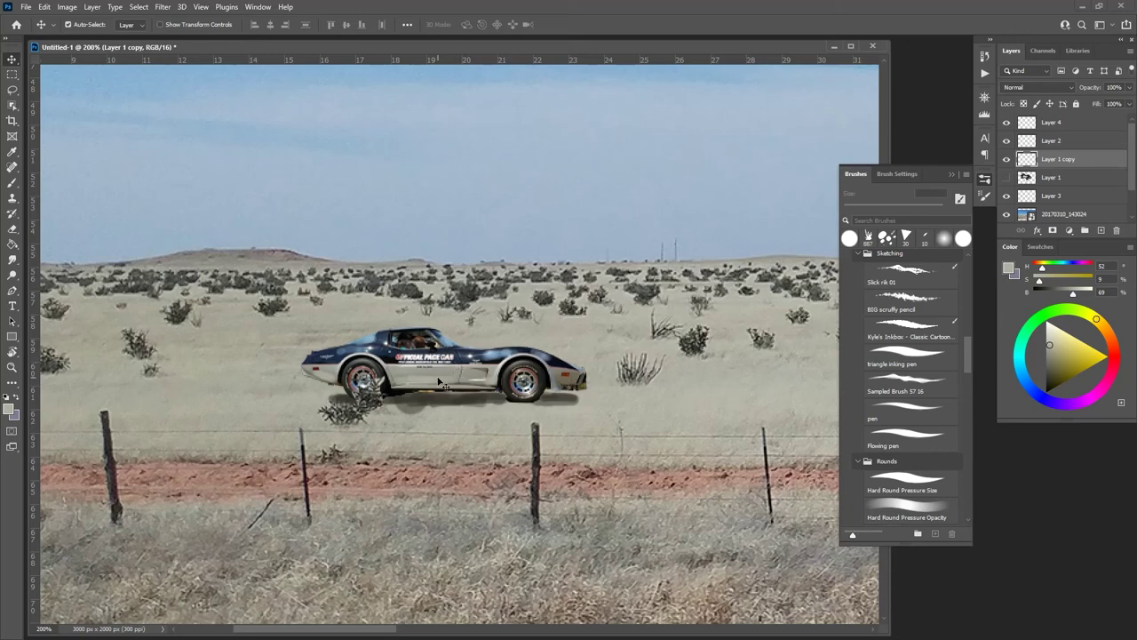
{"action": "left_click", "coordinate": [67, 7]}
{"action": "mouse_move", "coordinate": [127, 40]}
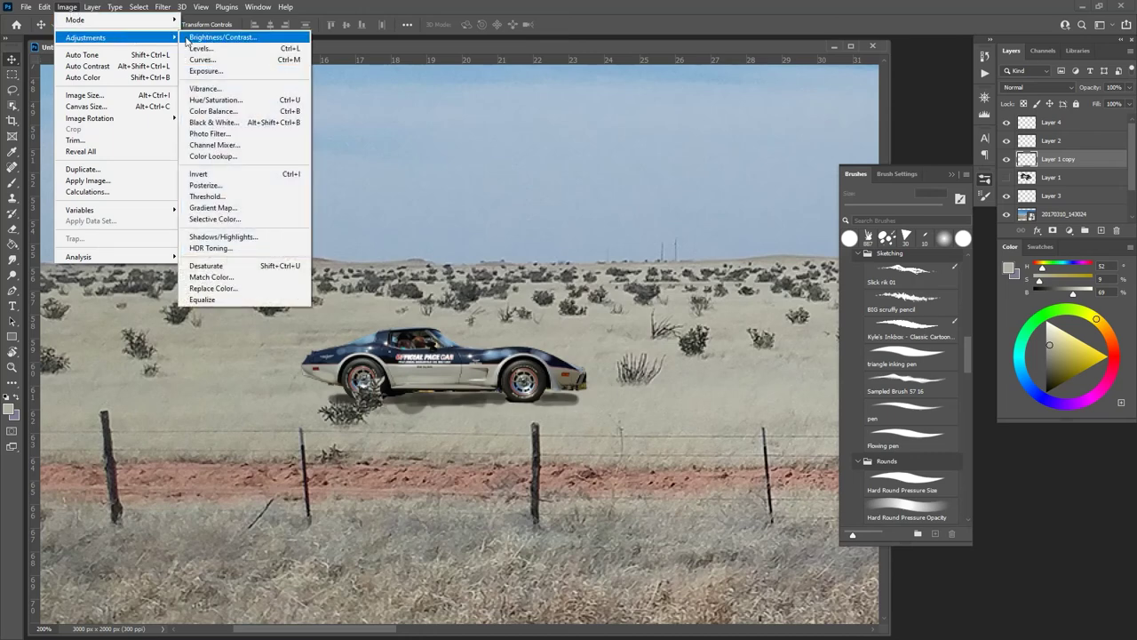
{"action": "left_click", "coordinate": [273, 103]}
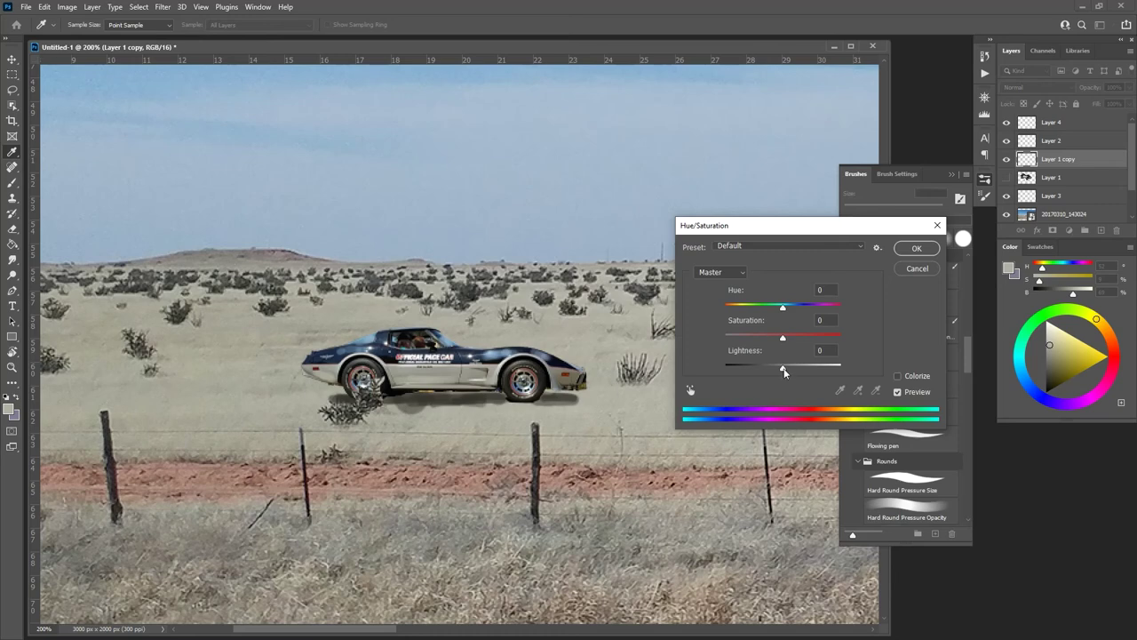
{"action": "left_click_drag", "start_coordinate": [783, 373], "coordinate": [780, 341]}
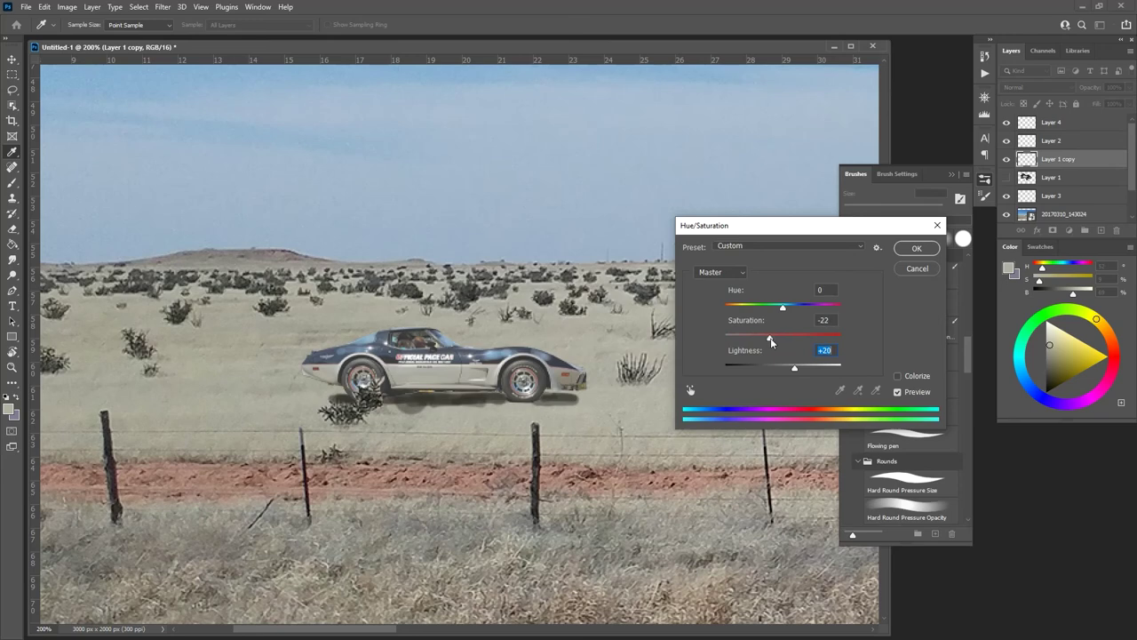
{"action": "left_click_drag", "start_coordinate": [780, 339], "coordinate": [767, 341]}
{"action": "left_click_drag", "start_coordinate": [785, 304], "coordinate": [772, 307]}
{"action": "left_click", "coordinate": [916, 249]}
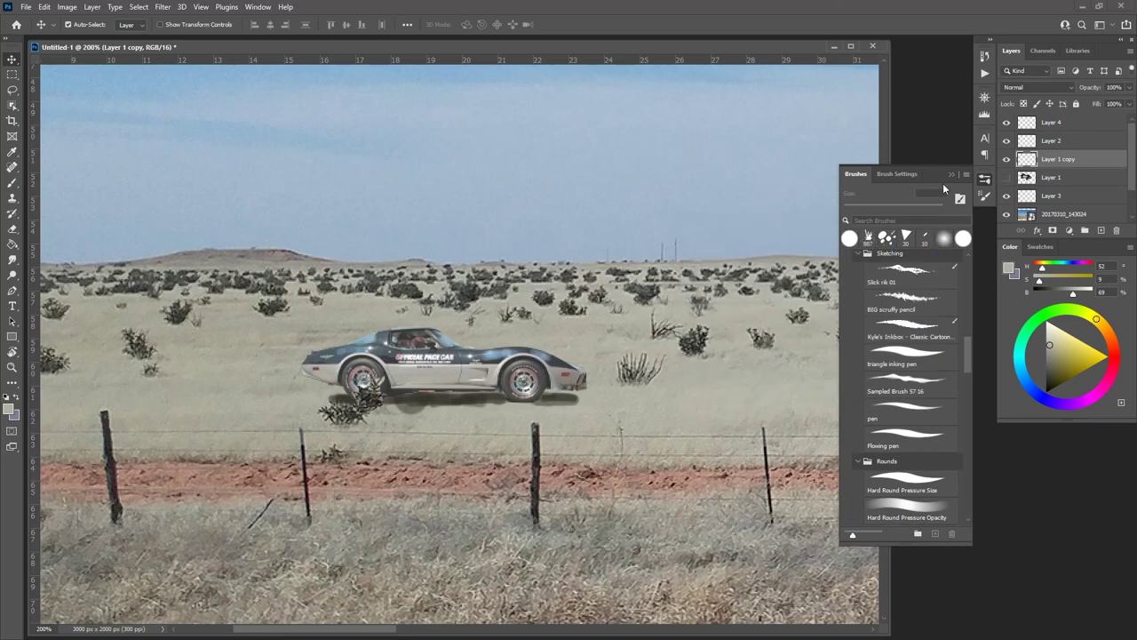
{"action": "left_click", "coordinate": [951, 173]}
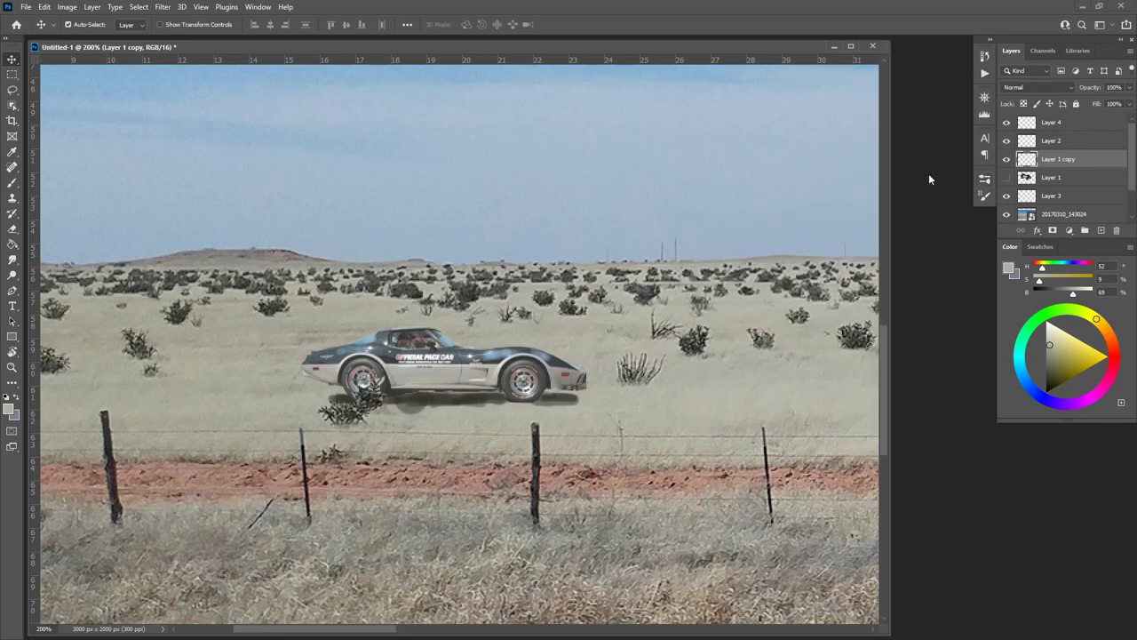
{"action": "key", "text": "ctrl+0"}
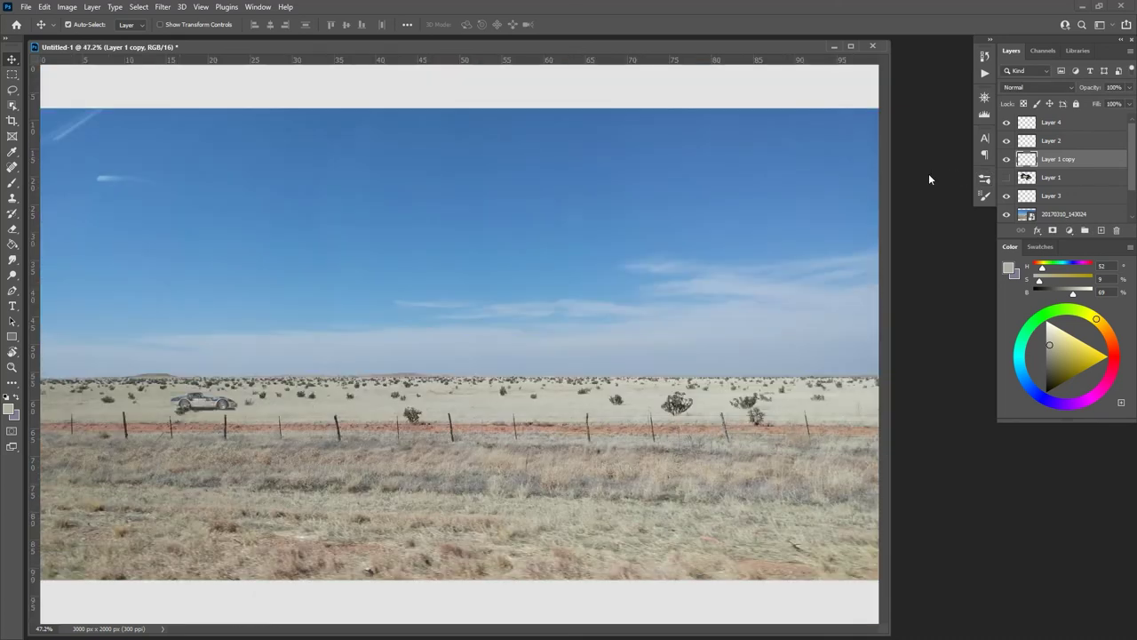